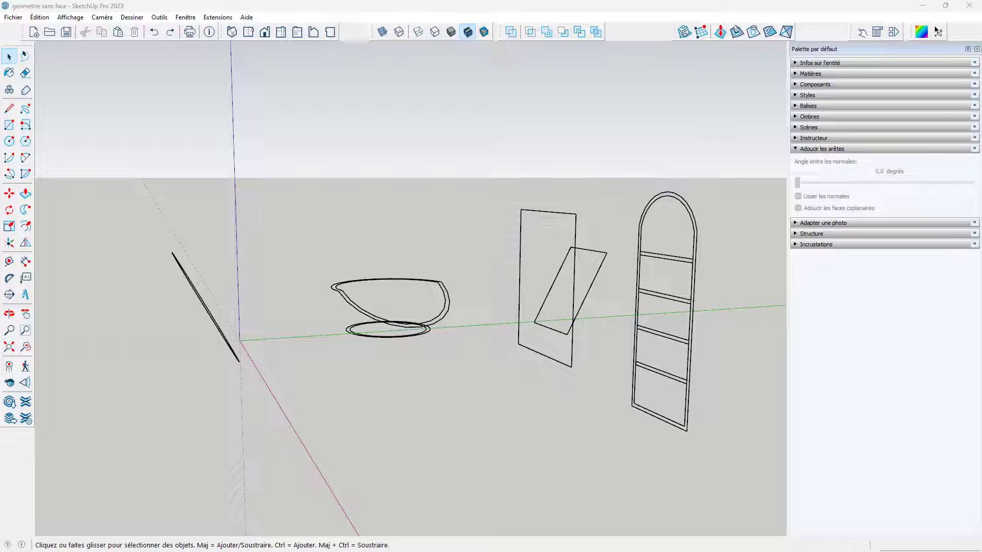
Trace over the top edge of the upright rectangle with the Line tool to create its face.
{"action": "scroll", "coordinate": [449, 324], "scroll_direction": "up", "scroll_amount": 3}
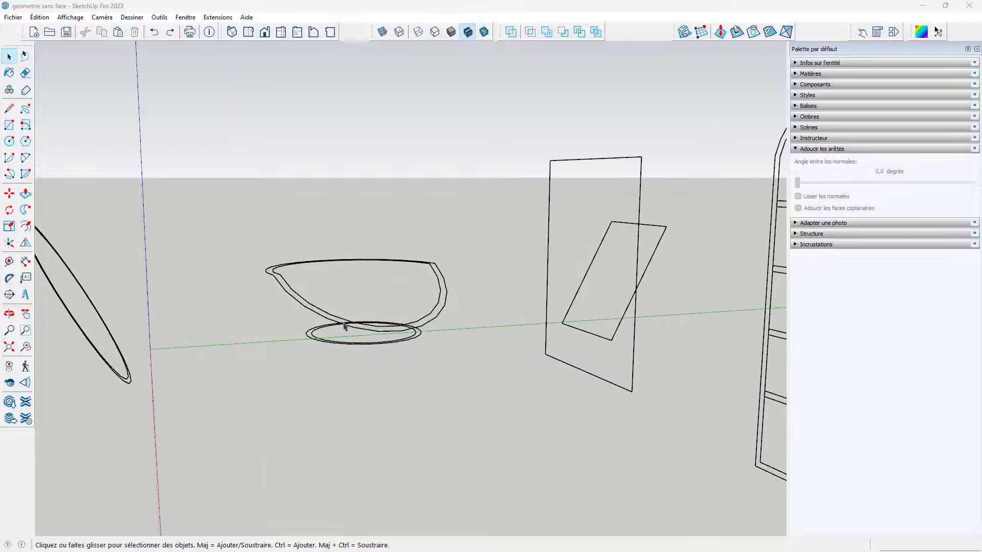
{"action": "scroll", "coordinate": [364, 320], "scroll_direction": "down", "scroll_amount": 1}
{"action": "middle_click_drag", "start_coordinate": [356, 320], "coordinate": [437, 335]}
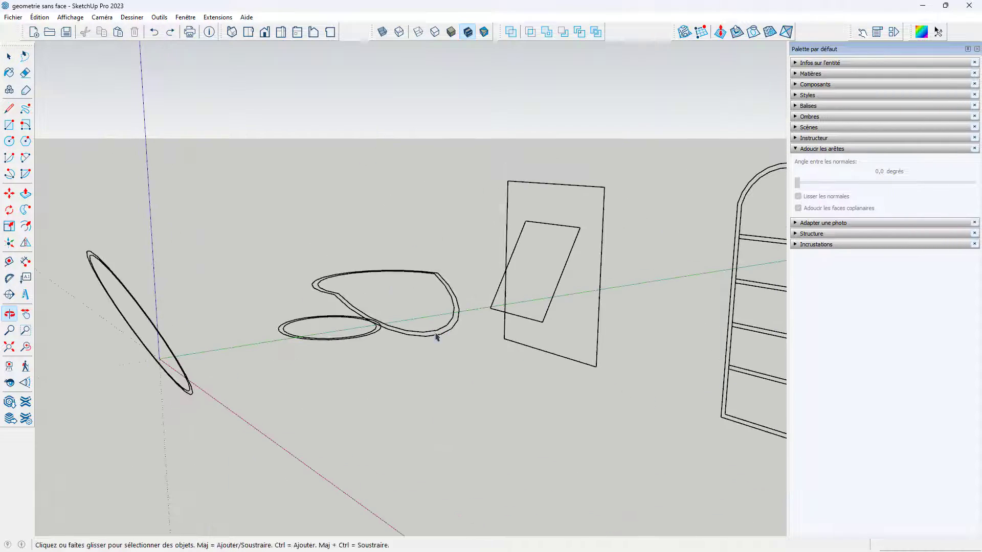
{"action": "scroll", "coordinate": [412, 276], "scroll_direction": "down", "scroll_amount": 2}
{"action": "middle_click_drag", "start_coordinate": [443, 301], "coordinate": [522, 348]}
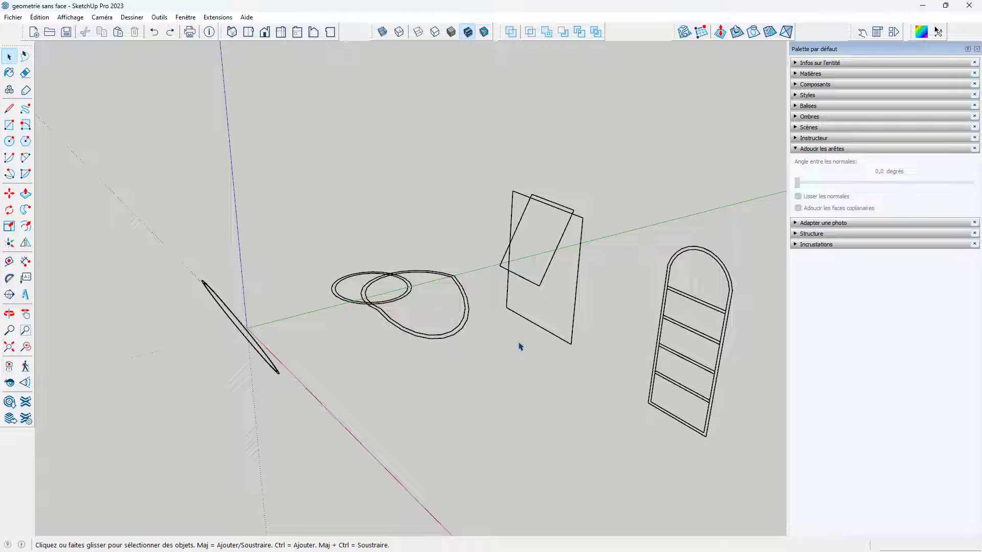
{"action": "middle_click_drag", "start_coordinate": [469, 287], "coordinate": [376, 189]}
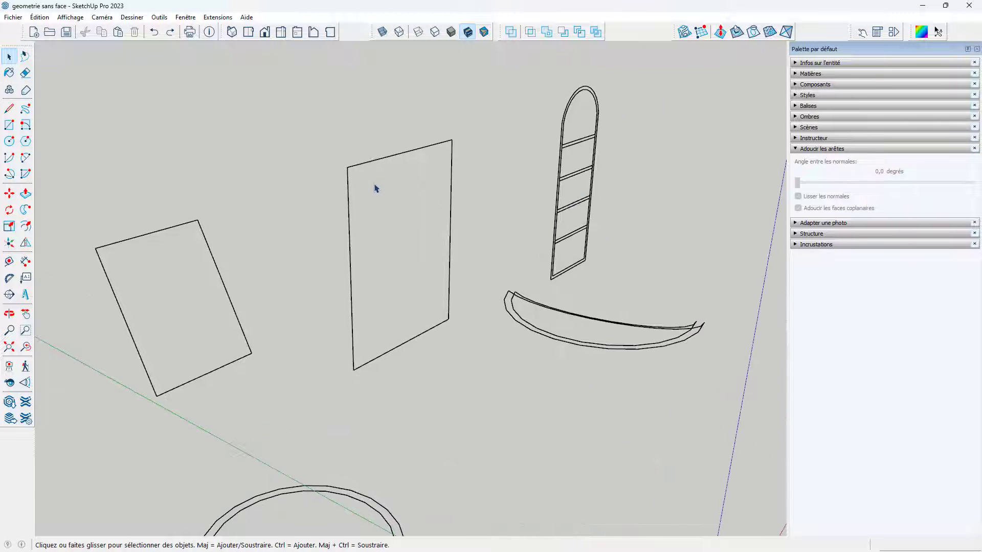
{"action": "key", "text": "l"}
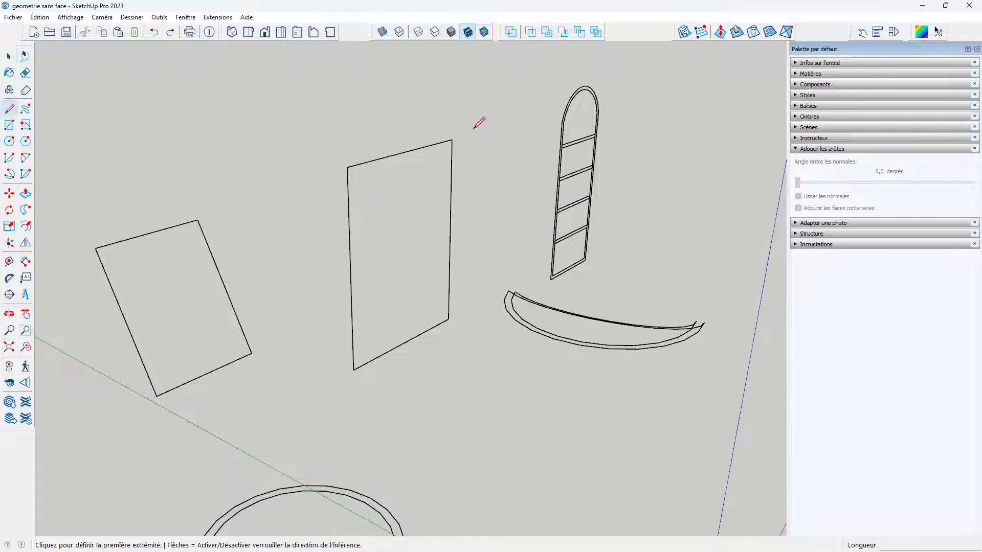
{"action": "left_click", "coordinate": [348, 167]}
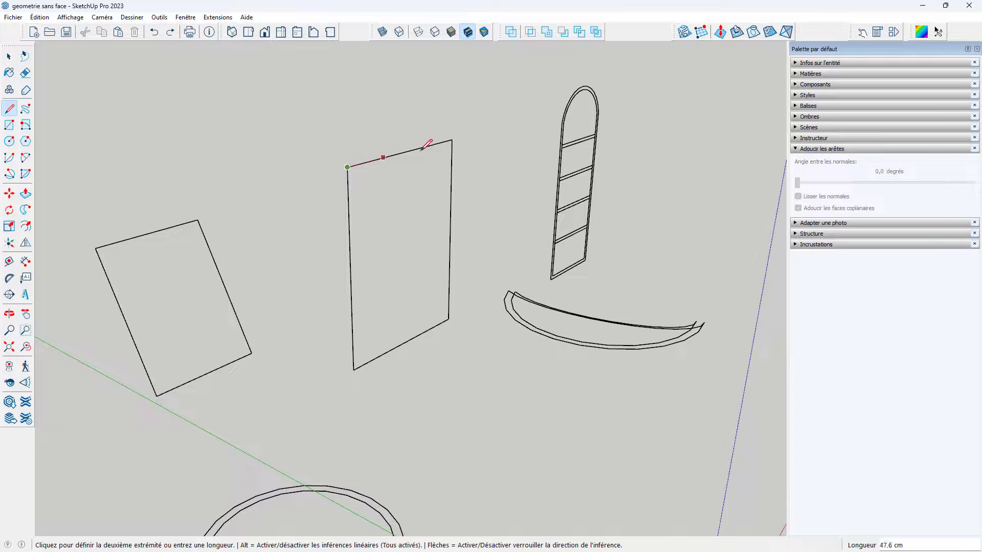
{"action": "left_click", "coordinate": [452, 140]}
Trace over the top edge of the tilted rectangle to create its face.
{"action": "middle_click_drag", "start_coordinate": [450, 160], "coordinate": [351, 208]}
{"action": "scroll", "coordinate": [464, 208], "scroll_direction": "down", "scroll_amount": 3}
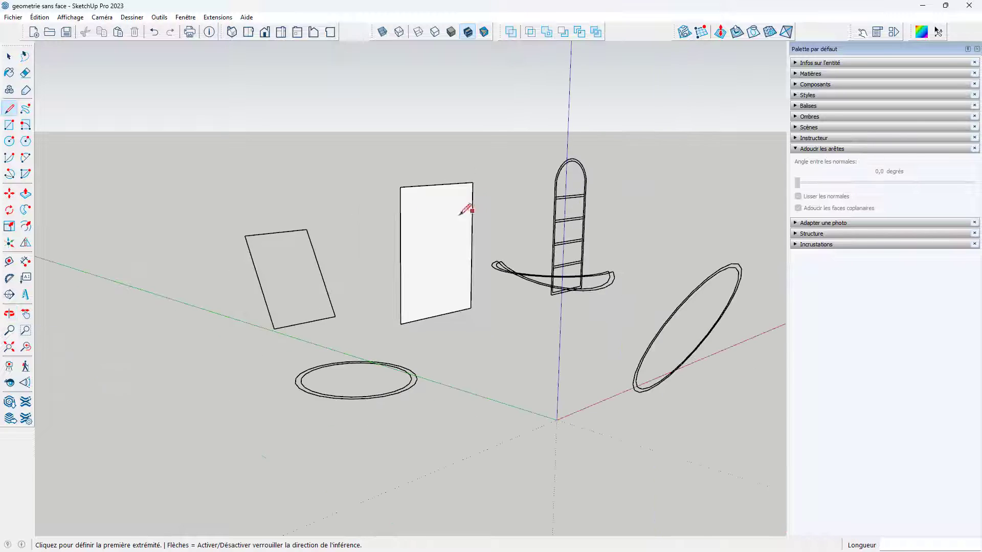
{"action": "left_click", "coordinate": [307, 229]}
{"action": "left_click", "coordinate": [246, 236]}
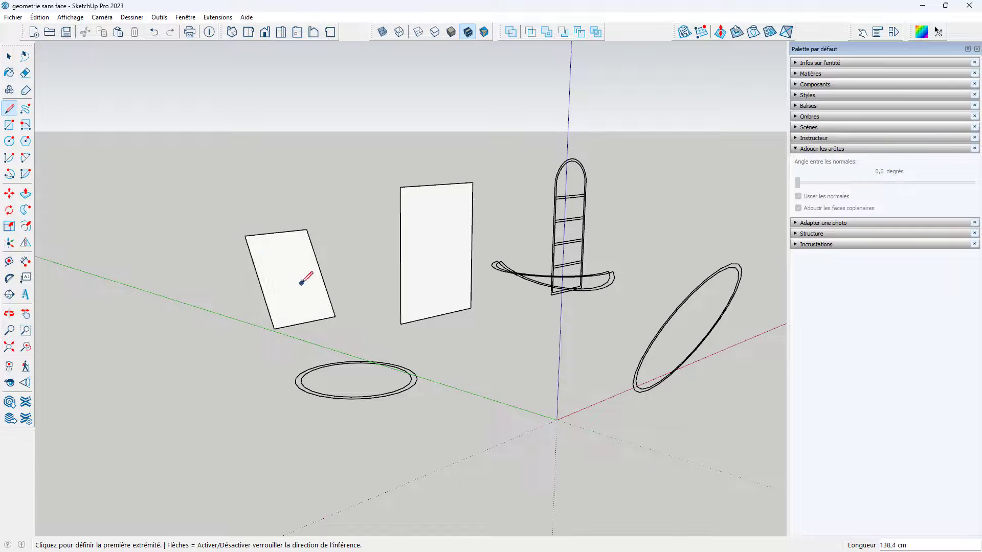
Trace over one outer segment of the horizontal ring on the green axis to create its face.
{"action": "middle_click_drag", "start_coordinate": [304, 207], "coordinate": [377, 344]}
{"action": "scroll", "coordinate": [339, 372], "scroll_direction": "up", "scroll_amount": 5}
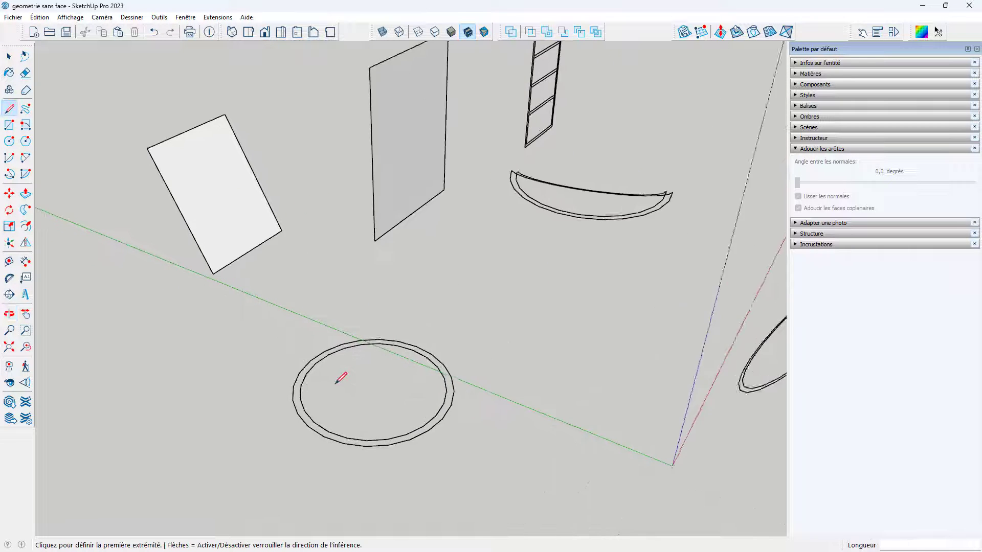
{"action": "scroll", "coordinate": [296, 328], "scroll_direction": "up", "scroll_amount": 3}
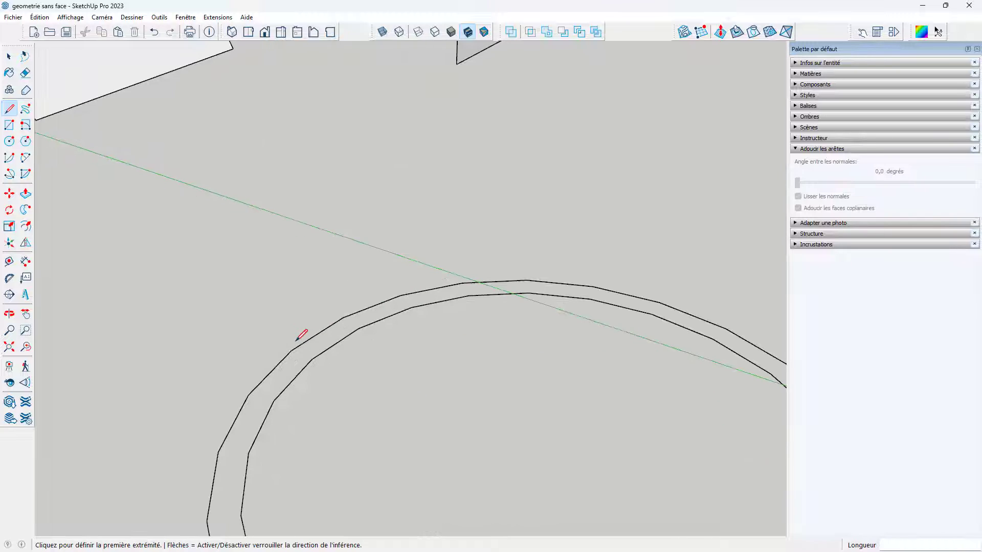
{"action": "left_click", "coordinate": [291, 351]}
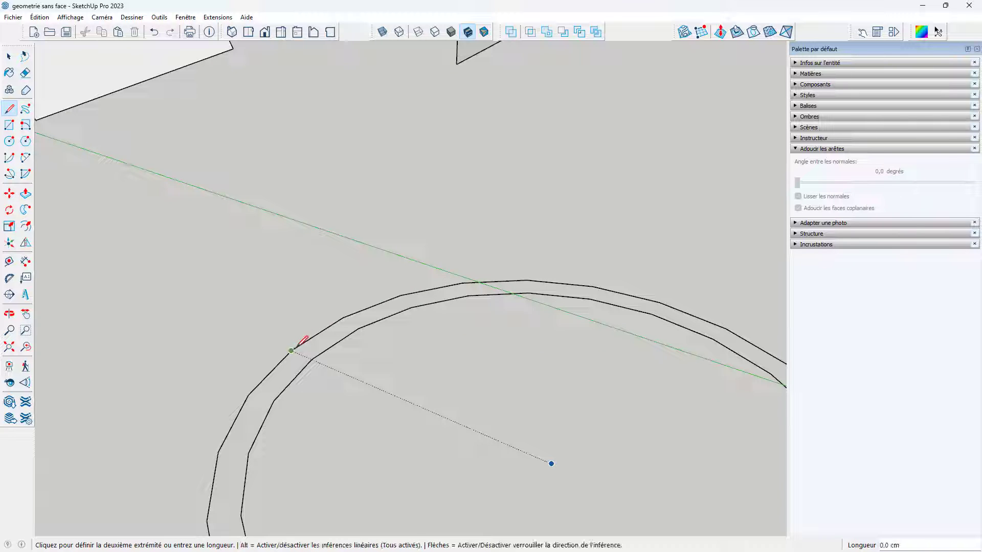
{"action": "left_click", "coordinate": [343, 318]}
{"action": "scroll", "coordinate": [404, 215], "scroll_direction": "down", "scroll_amount": 5}
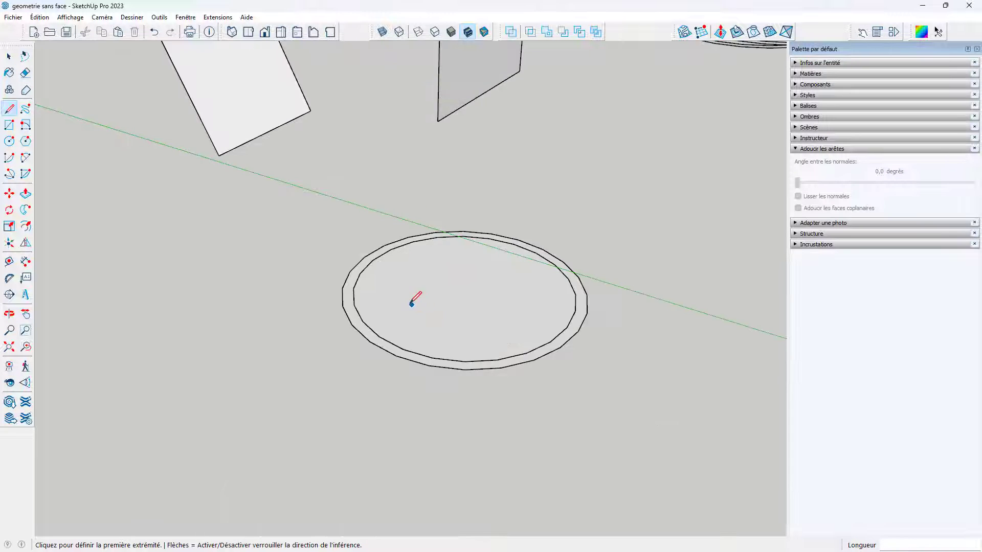
Trace over one segment of the horizontal ring's inner circle to split the inner disc from the rim.
{"action": "middle_click_drag", "start_coordinate": [414, 296], "coordinate": [690, 407]}
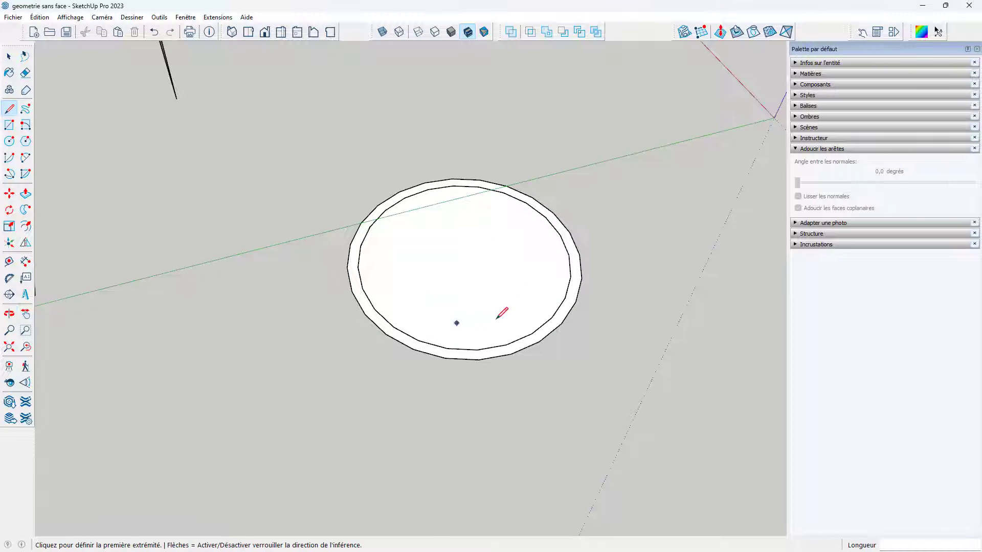
{"action": "left_click", "coordinate": [361, 245]}
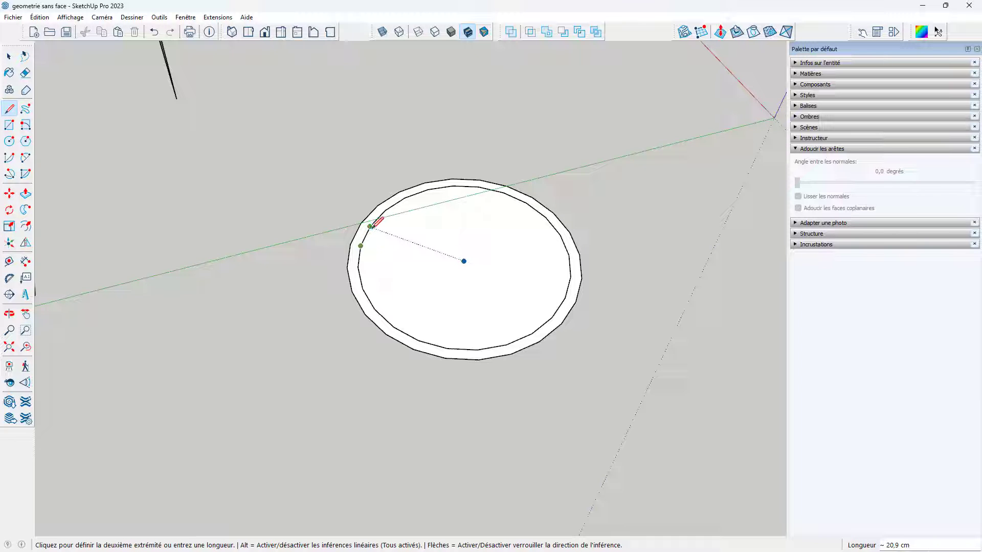
{"action": "left_click", "coordinate": [369, 226]}
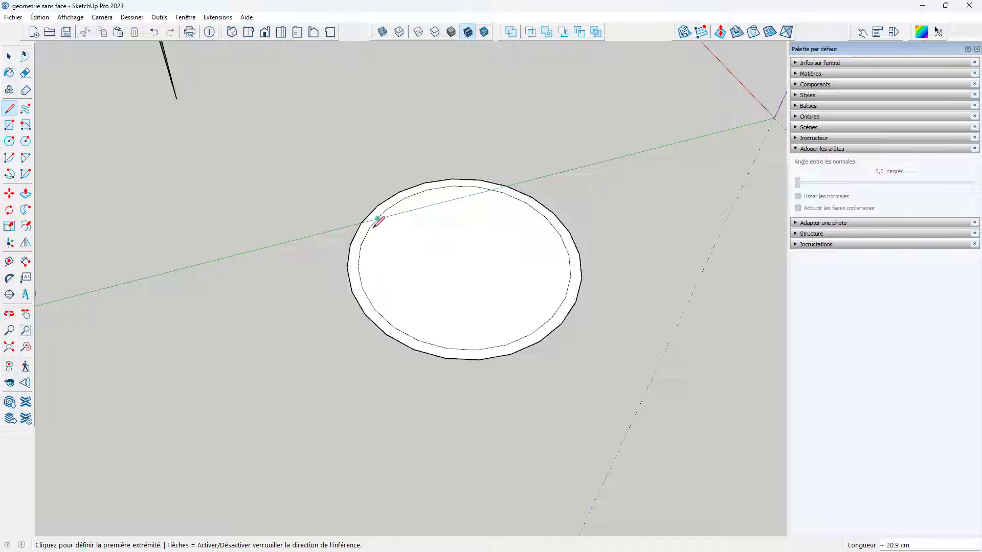
Delete the inner disc face of the horizontal ring, leaving only its rim.
{"action": "key", "text": "space"}
{"action": "left_click", "coordinate": [442, 243]}
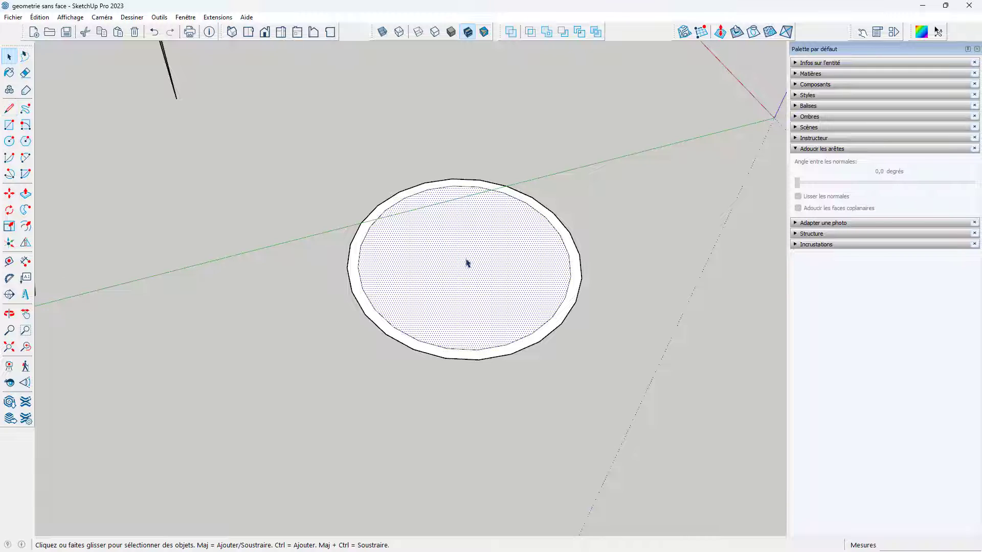
{"action": "key", "text": "Delete"}
{"action": "scroll", "coordinate": [479, 280], "scroll_direction": "down", "scroll_amount": 3}
{"action": "scroll", "coordinate": [479, 292], "scroll_direction": "down", "scroll_amount": 2}
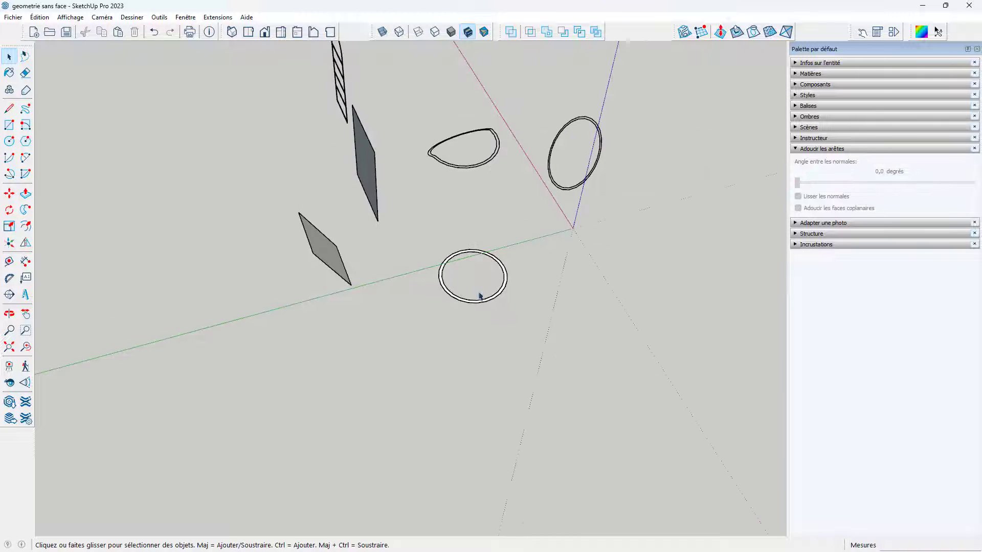
Try to create the arched shelf's face by tracing its straight outer side from the arch end to the bottom corner.
{"action": "scroll", "coordinate": [601, 141], "scroll_direction": "up", "scroll_amount": 4}
{"action": "middle_click_drag", "start_coordinate": [588, 159], "coordinate": [331, 158]}
{"action": "scroll", "coordinate": [428, 245], "scroll_direction": "down", "scroll_amount": 2}
{"action": "middle_click_drag", "start_coordinate": [537, 248], "coordinate": [279, 260]}
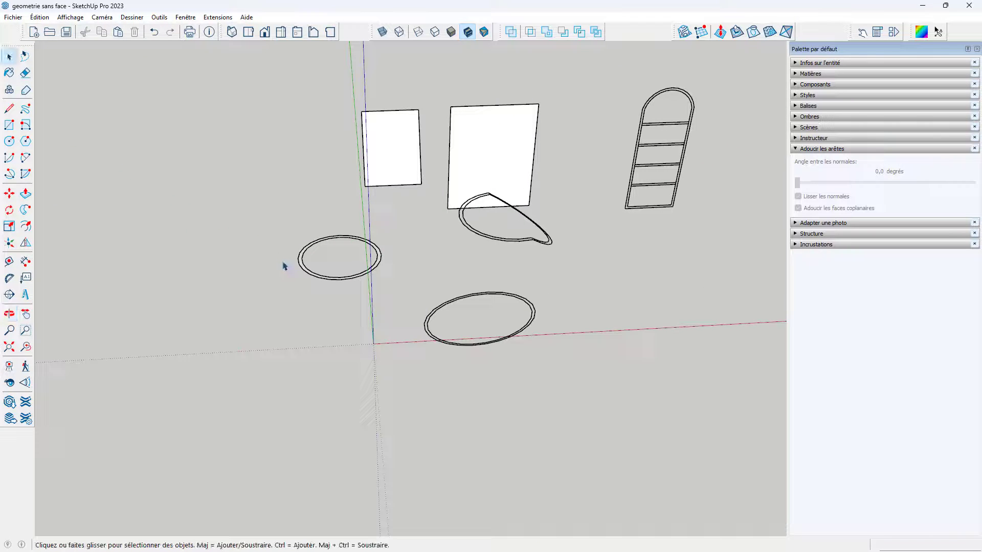
{"action": "scroll", "coordinate": [687, 113], "scroll_direction": "up", "scroll_amount": 3}
{"action": "key", "text": "l"}
{"action": "left_click", "coordinate": [689, 96]}
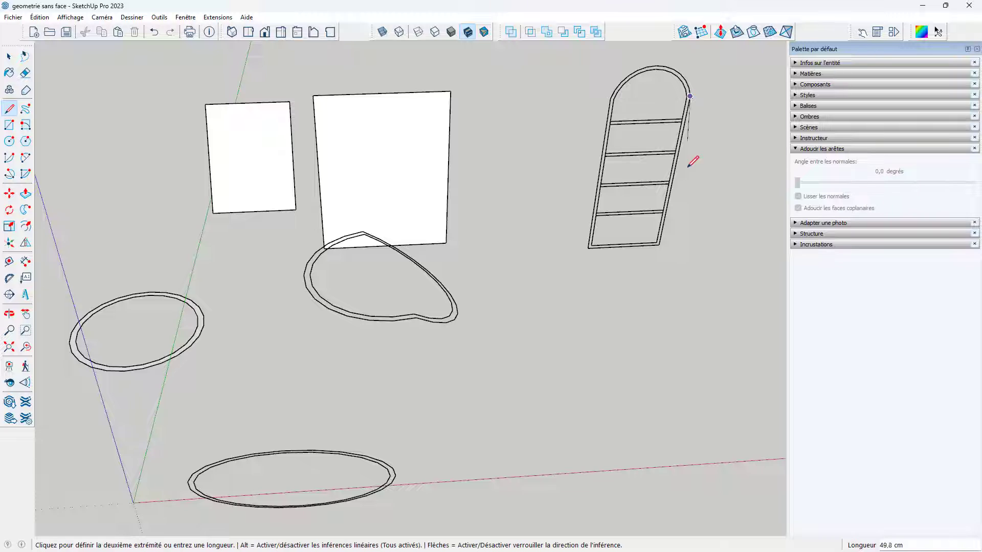
{"action": "left_click", "coordinate": [659, 244]}
{"action": "key", "text": "space"}
{"action": "right_click", "coordinate": [664, 219]}
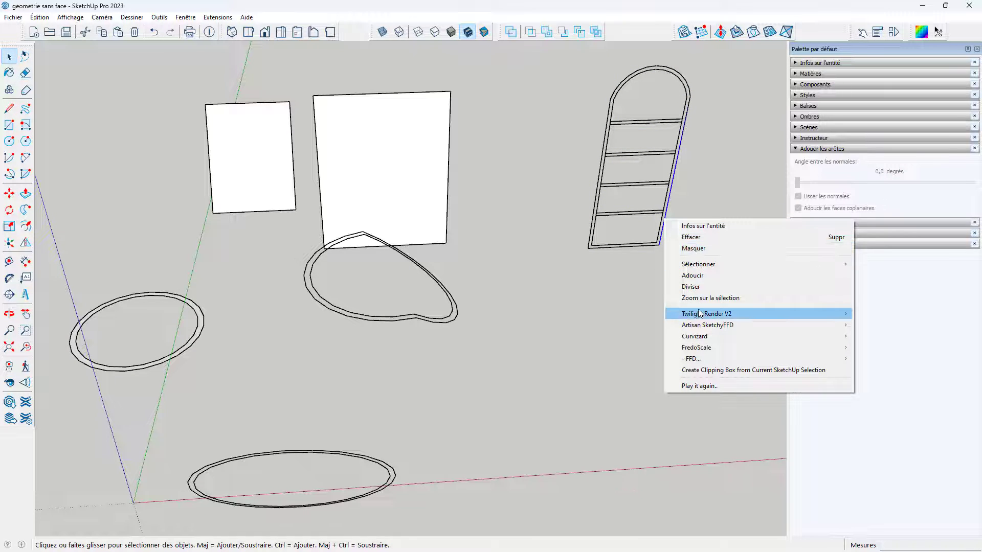
{"action": "left_click", "coordinate": [631, 290]}
Explode the arched shelf object into loose edges.
{"action": "left_click_drag", "start_coordinate": [708, 301], "coordinate": [576, 49]}
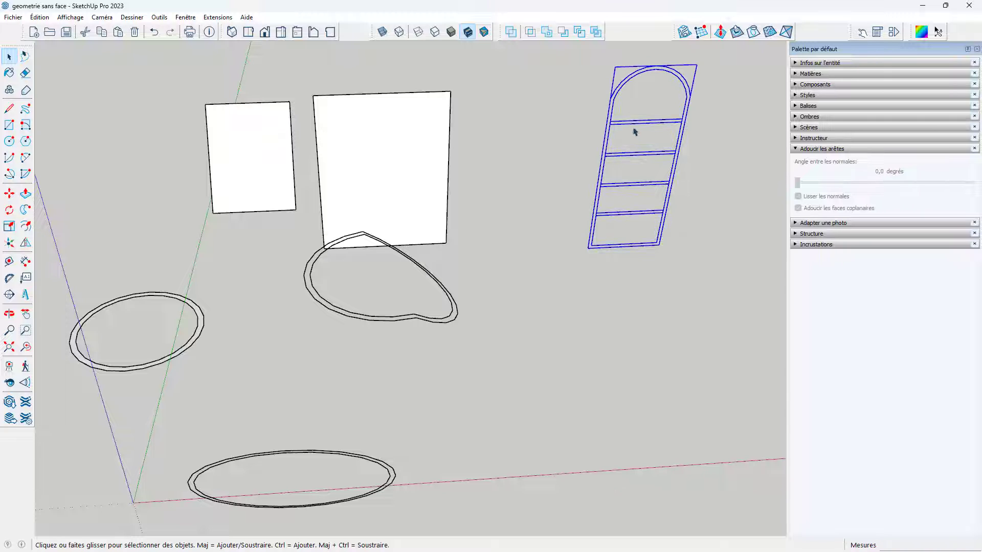
{"action": "right_click", "coordinate": [632, 126]}
{"action": "left_click", "coordinate": [657, 178]}
{"action": "left_click", "coordinate": [695, 217]}
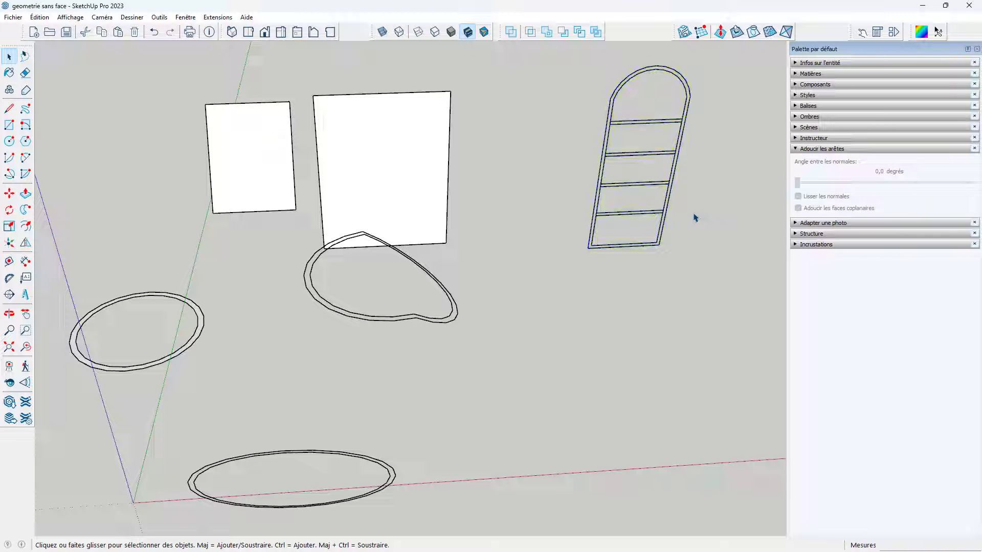
Trace over the exploded arched shelf's outer side, from the arch end to the bottom corner, to create its face.
{"action": "key", "text": "l"}
{"action": "left_click", "coordinate": [689, 95]}
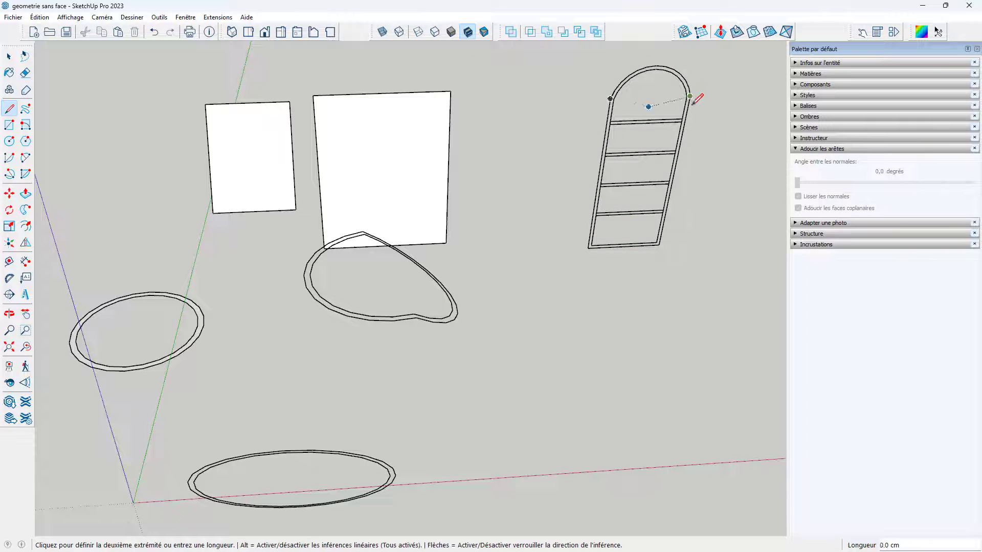
{"action": "left_click", "coordinate": [660, 244]}
Trace over both edges of the arched shelf's uppermost crossbar to split the face there.
{"action": "scroll", "coordinate": [684, 110], "scroll_direction": "up", "scroll_amount": 3}
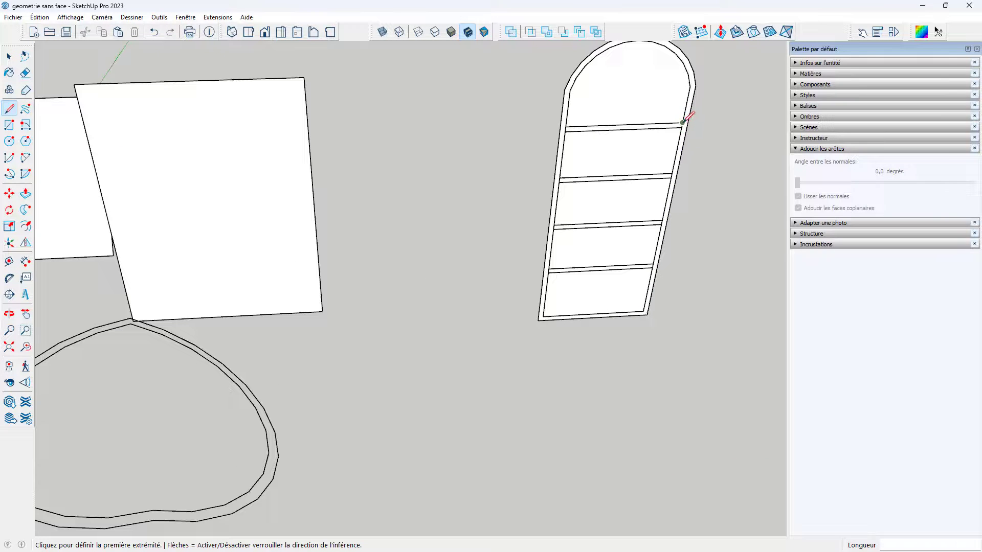
{"action": "left_click", "coordinate": [682, 123]}
{"action": "left_click", "coordinate": [565, 126]}
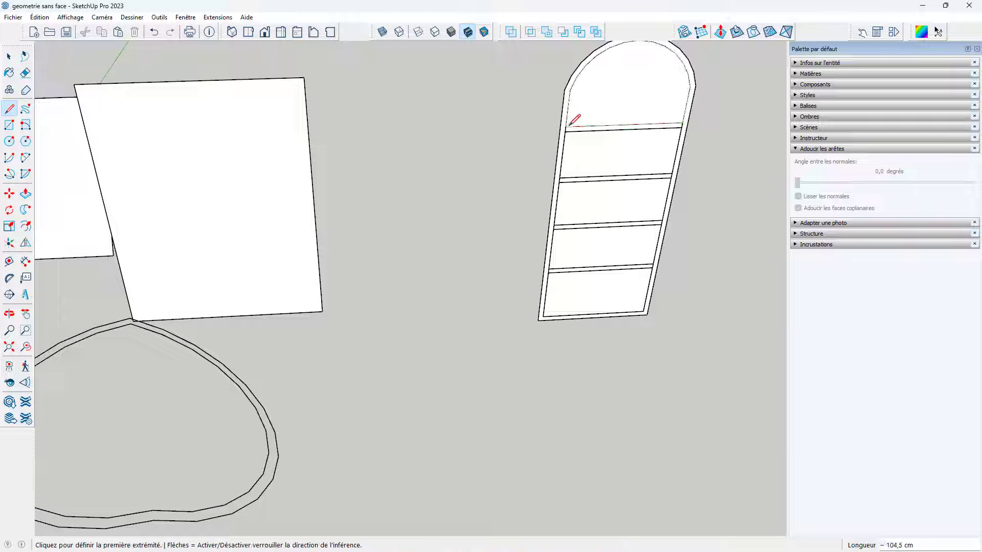
{"action": "left_click", "coordinate": [681, 126]}
{"action": "left_click", "coordinate": [567, 127]}
{"action": "scroll", "coordinate": [588, 153], "scroll_direction": "down", "scroll_amount": 3}
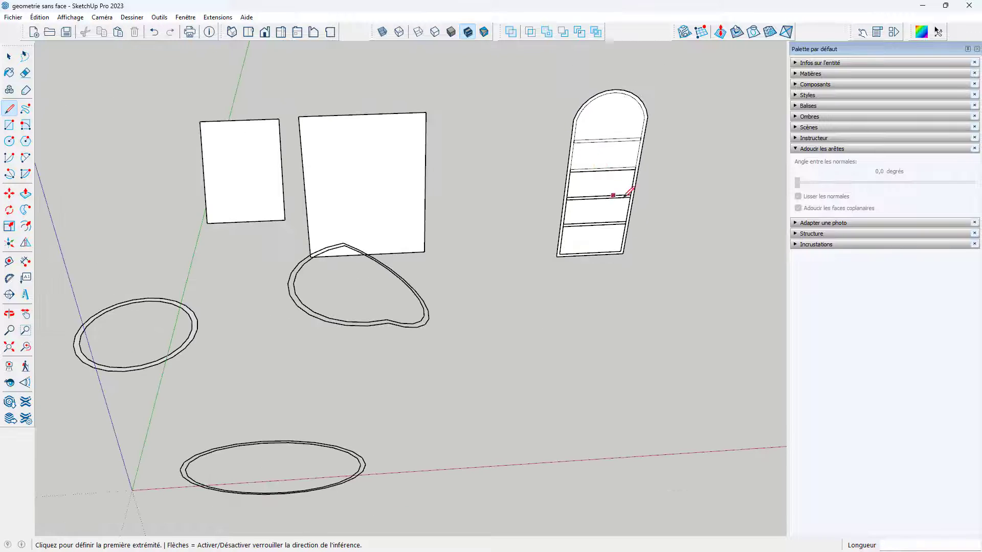
Intersect all faces of the arched shelf with the selection to divide the remaining compartments.
{"action": "key", "text": "space"}
{"action": "left_click_drag", "start_coordinate": [542, 285], "coordinate": [545, 272]}
{"action": "right_click", "coordinate": [603, 183]}
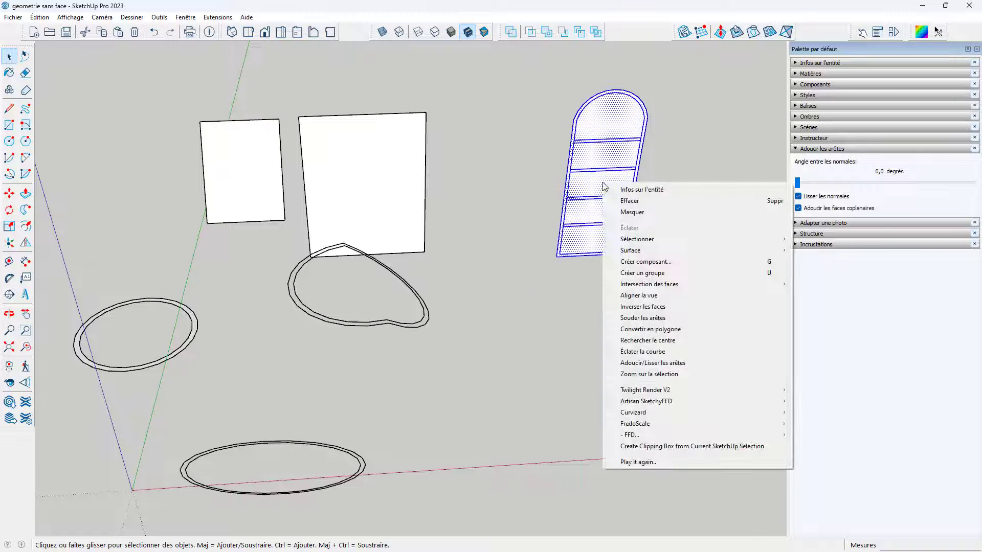
{"action": "mouse_move", "coordinate": [680, 285]}
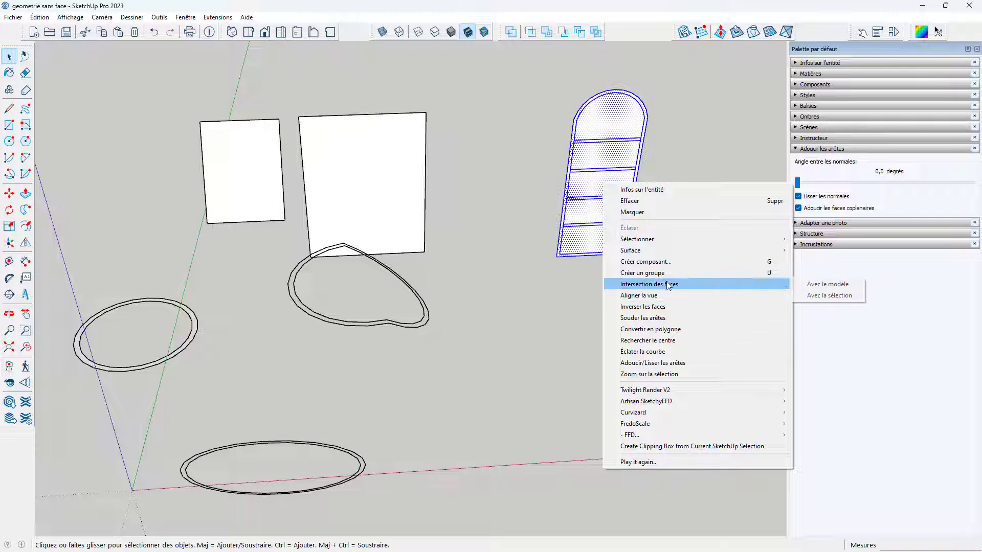
{"action": "left_click", "coordinate": [818, 295]}
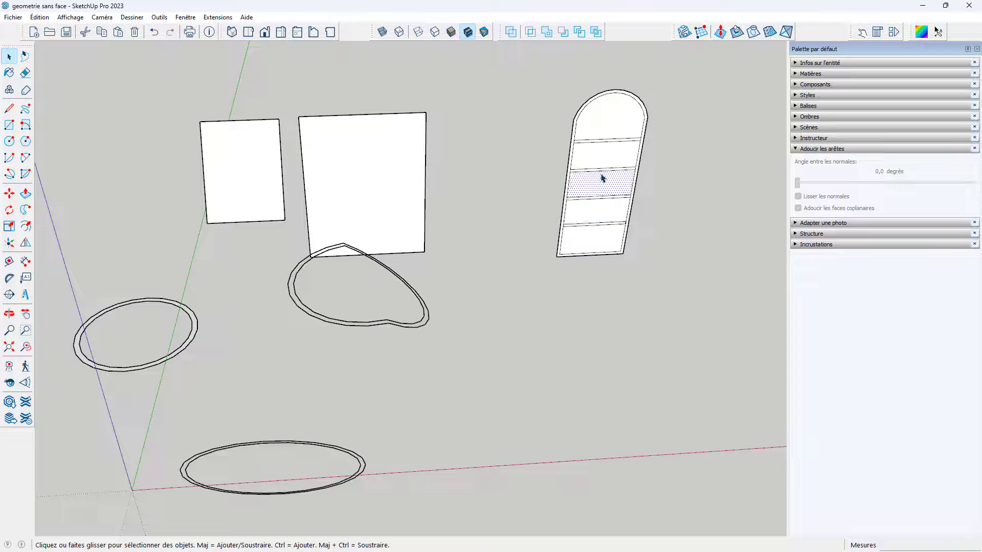
Push/Pull the arched shelf's border face outward about 41 cm and undo the extrusion.
{"action": "middle_click_drag", "start_coordinate": [649, 276], "coordinate": [447, 247]}
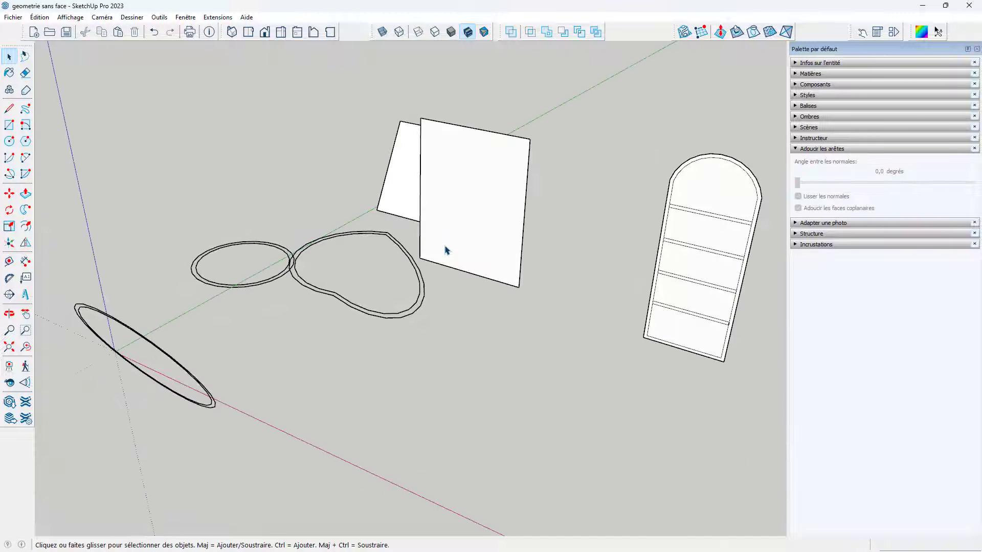
{"action": "key", "text": "p"}
{"action": "left_click", "coordinate": [667, 207]}
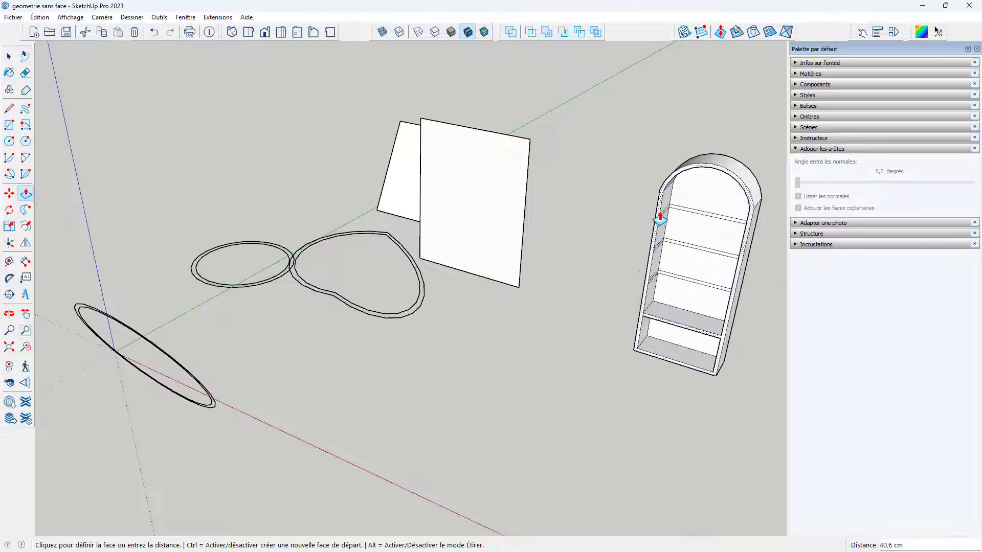
{"action": "left_click", "coordinate": [657, 223]}
{"action": "scroll", "coordinate": [655, 236], "scroll_direction": "down", "scroll_amount": 1}
{"action": "scroll", "coordinate": [655, 236], "scroll_direction": "down", "scroll_amount": 2}
{"action": "key", "text": "space"}
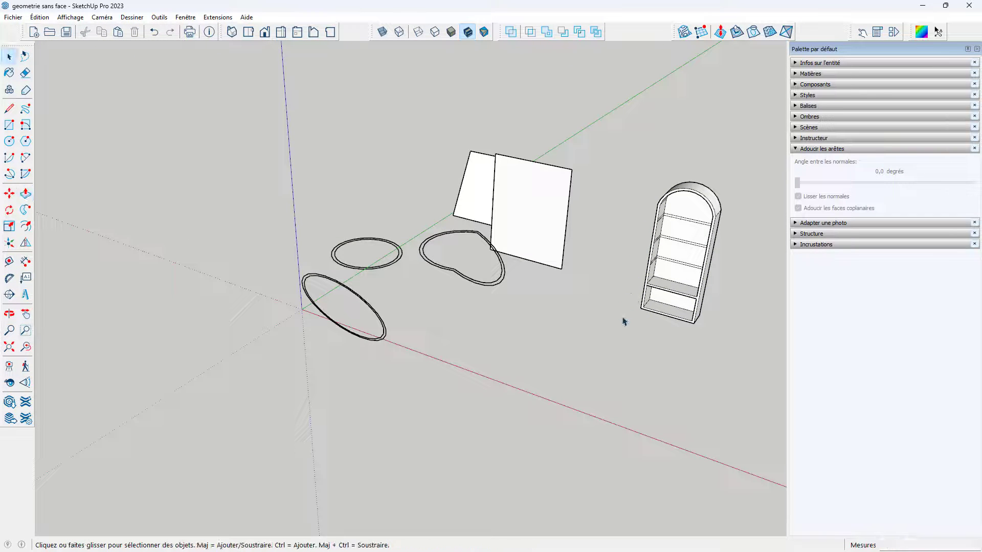
{"action": "key", "text": "ctrl+z"}
{"action": "middle_click_drag", "start_coordinate": [541, 307], "coordinate": [244, 226]}
{"action": "middle_click_drag", "start_coordinate": [376, 261], "coordinate": [522, 191]}
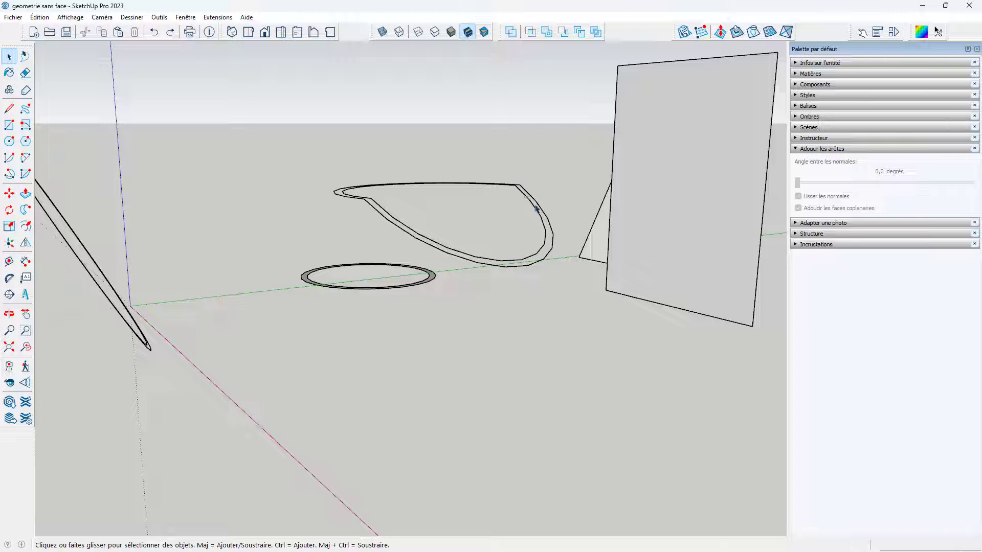
{"action": "middle_click_drag", "start_coordinate": [537, 215], "coordinate": [273, 257]}
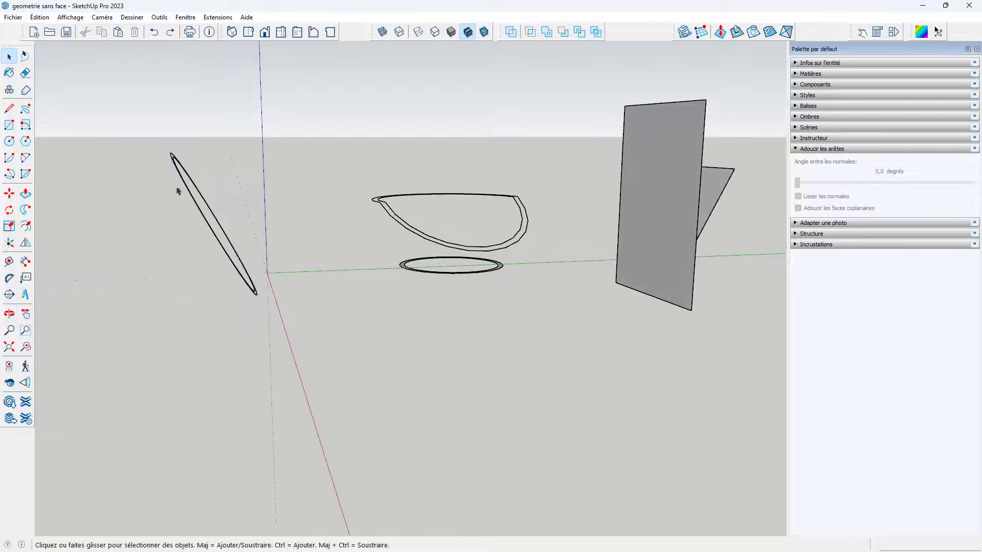
{"action": "middle_click_drag", "start_coordinate": [171, 163], "coordinate": [184, 267]}
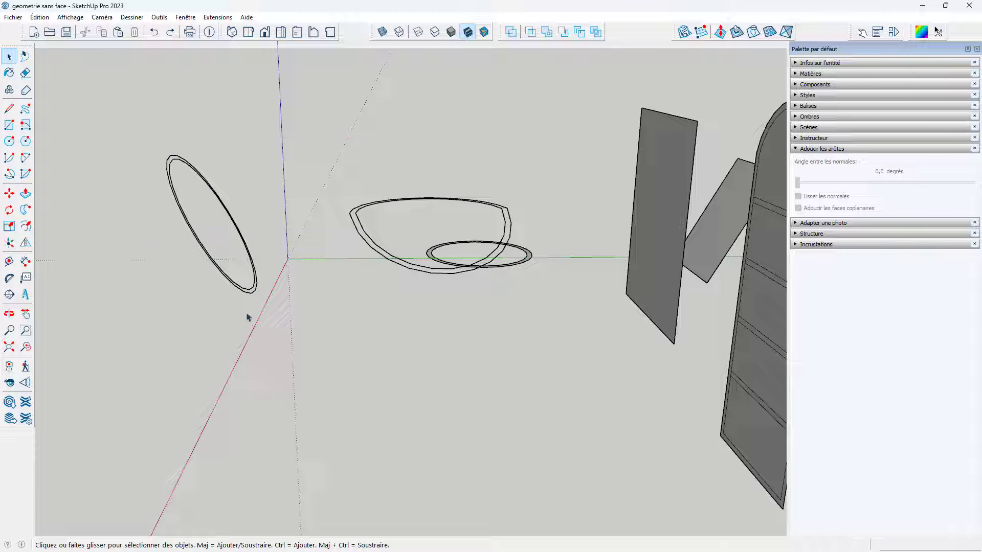
Try to create the curved ring's face by tracing an edge segment of its outer outline with the Line tool.
{"action": "middle_click_drag", "start_coordinate": [207, 317], "coordinate": [486, 342]}
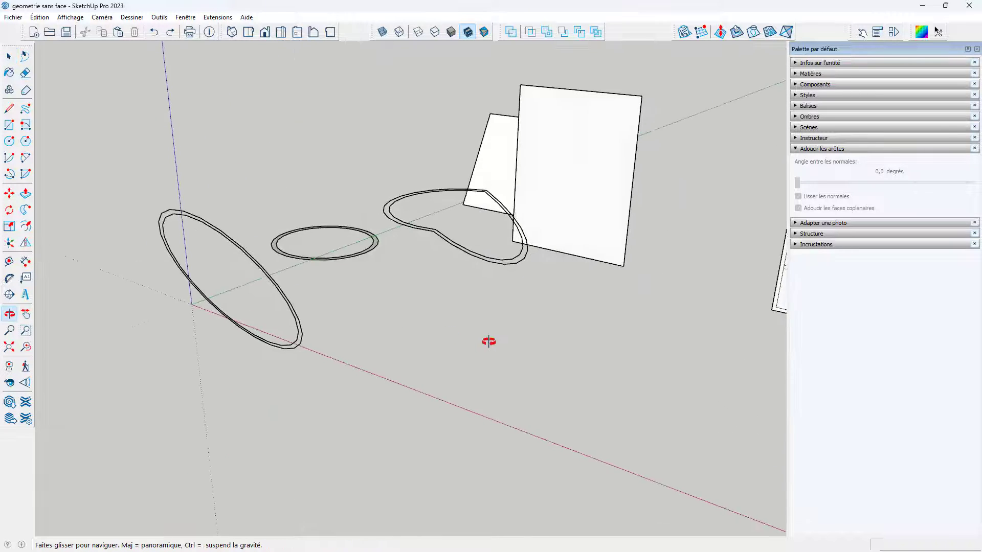
{"action": "scroll", "coordinate": [245, 269], "scroll_direction": "down", "scroll_amount": 3}
{"action": "middle_click_drag", "start_coordinate": [241, 271], "coordinate": [374, 274]}
{"action": "scroll", "coordinate": [385, 249], "scroll_direction": "up", "scroll_amount": 5}
{"action": "middle_click_drag", "start_coordinate": [391, 229], "coordinate": [317, 287]}
{"action": "scroll", "coordinate": [387, 225], "scroll_direction": "up", "scroll_amount": 2}
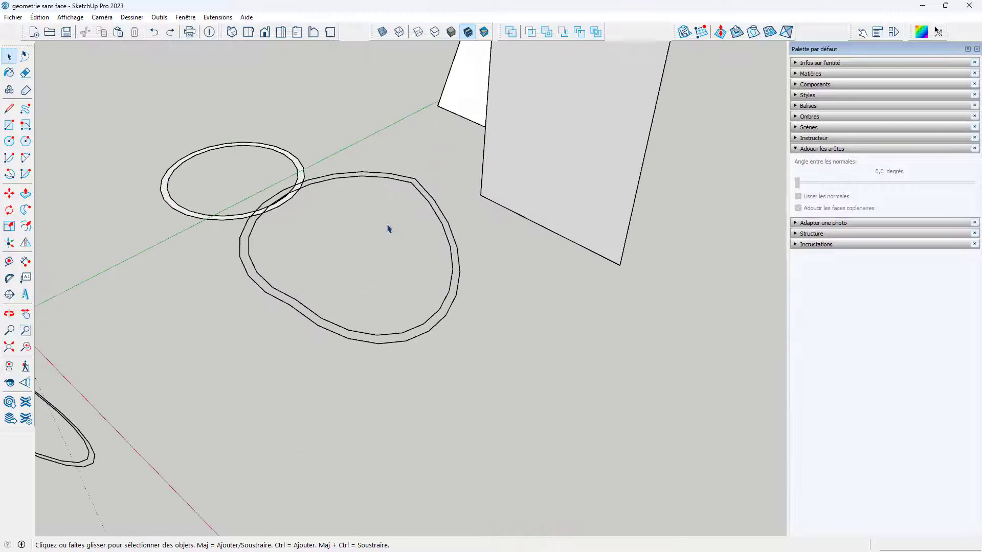
{"action": "key", "text": "l"}
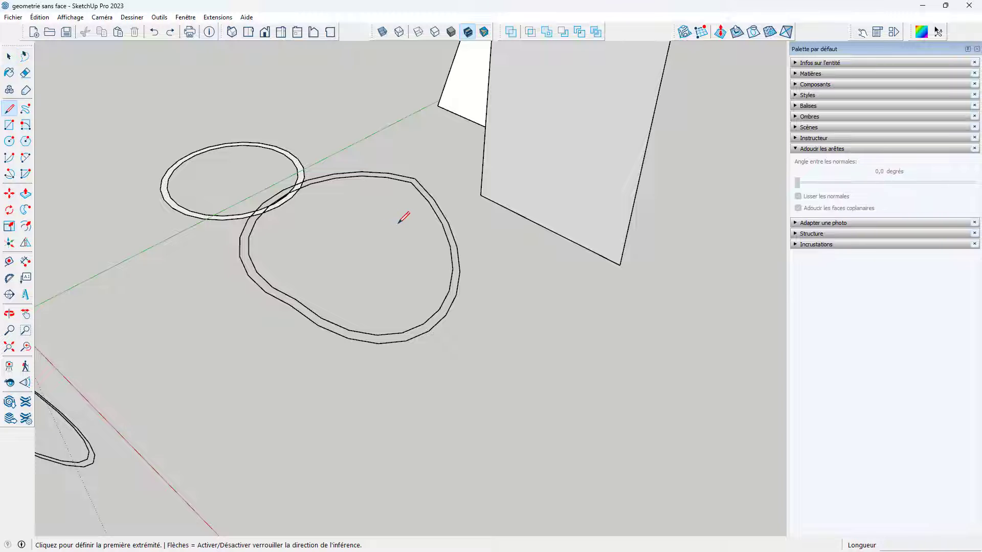
{"action": "scroll", "coordinate": [402, 184], "scroll_direction": "up", "scroll_amount": 3}
{"action": "left_click", "coordinate": [421, 181]}
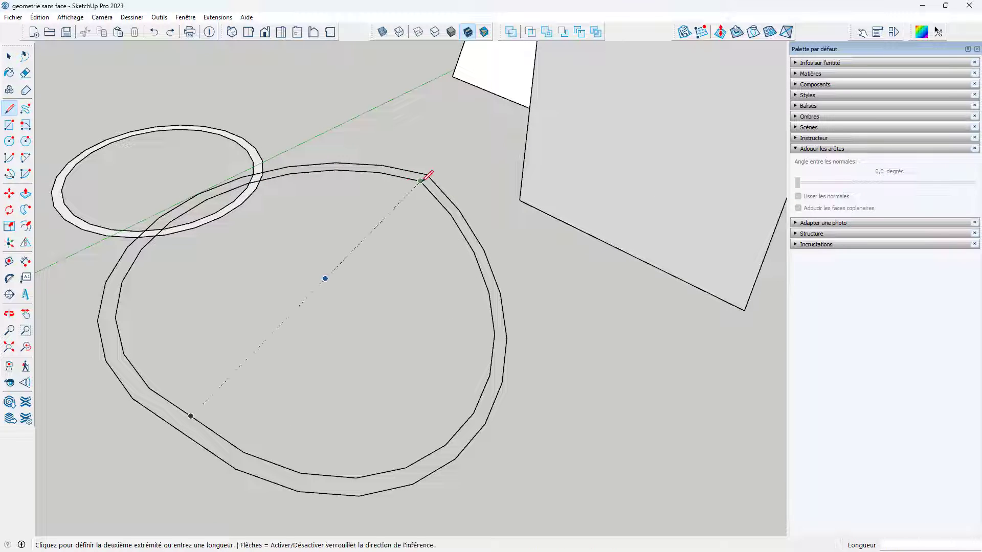
{"action": "key", "text": "Escape"}
{"action": "middle_click_drag", "start_coordinate": [399, 290], "coordinate": [363, 283]}
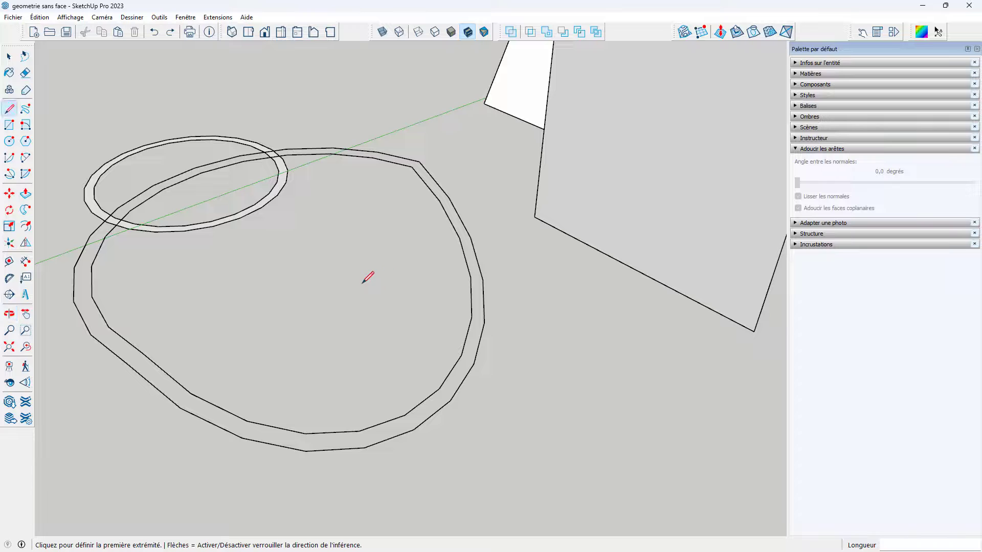
{"action": "left_click", "coordinate": [471, 238]}
{"action": "left_click", "coordinate": [483, 279]}
Draw two short lines between matching outer and inner vertices of the curved ring to fill one segment with a face.
{"action": "middle_click_drag", "start_coordinate": [484, 366], "coordinate": [562, 351]}
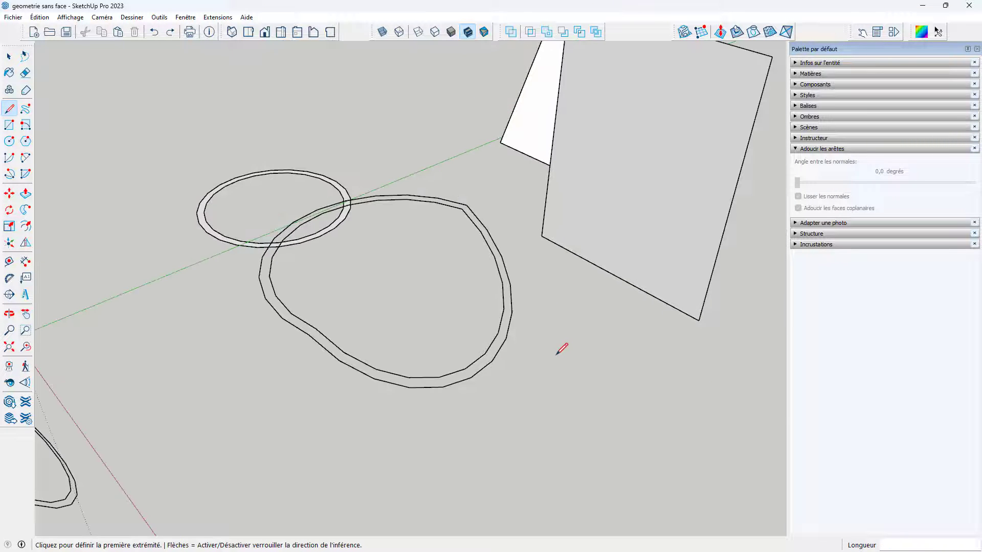
{"action": "middle_click_drag", "start_coordinate": [437, 309], "coordinate": [450, 278]}
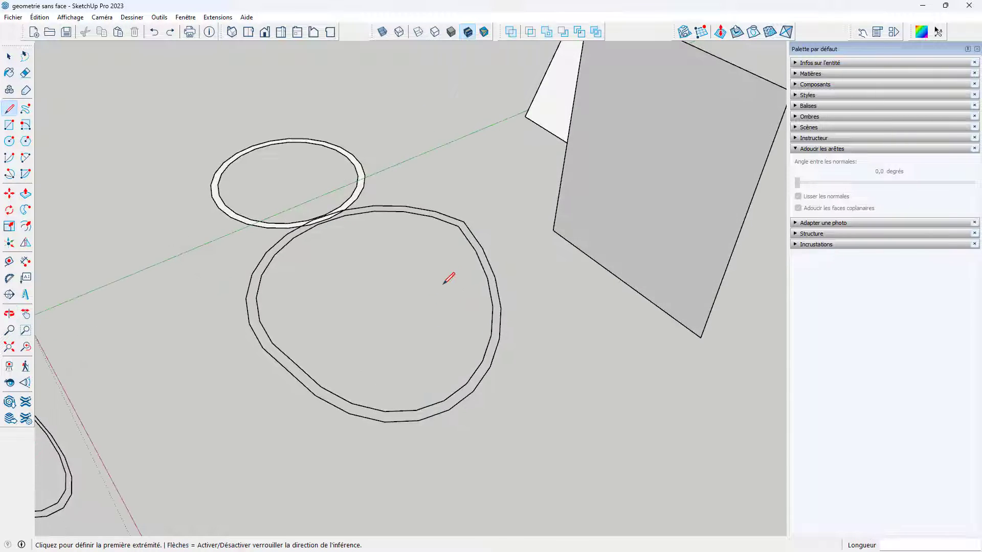
{"action": "scroll", "coordinate": [449, 273], "scroll_direction": "up", "scroll_amount": 3}
{"action": "scroll", "coordinate": [498, 183], "scroll_direction": "down", "scroll_amount": 3}
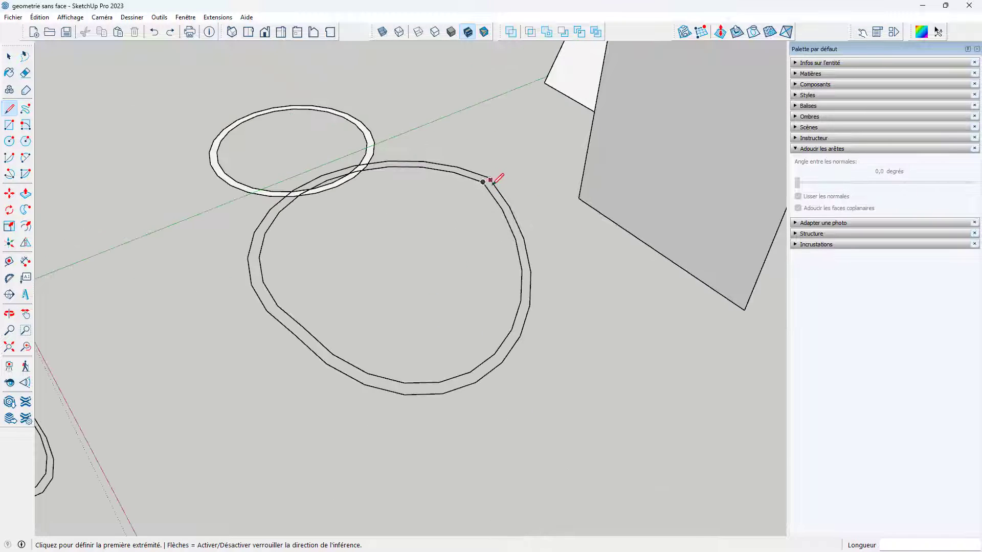
{"action": "scroll", "coordinate": [542, 233], "scroll_direction": "up", "scroll_amount": 3}
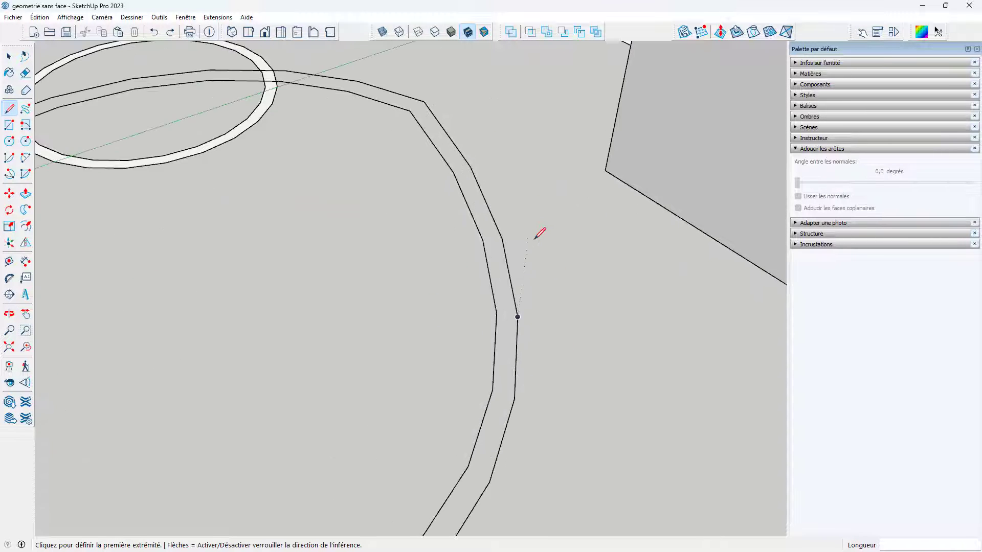
{"action": "left_click", "coordinate": [501, 239]}
{"action": "left_click", "coordinate": [483, 240]}
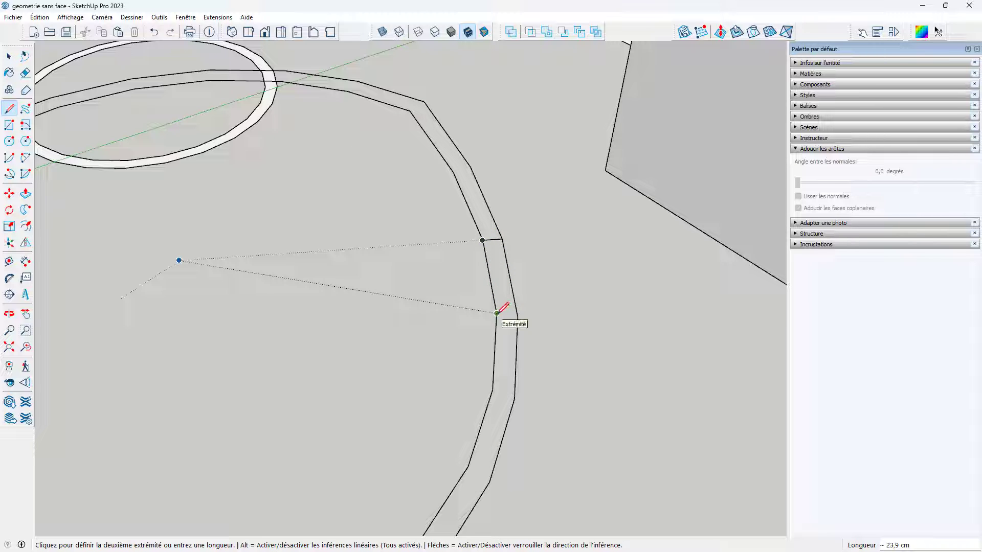
{"action": "key", "text": "Escape"}
{"action": "left_click", "coordinate": [517, 317]}
{"action": "left_click", "coordinate": [497, 313]}
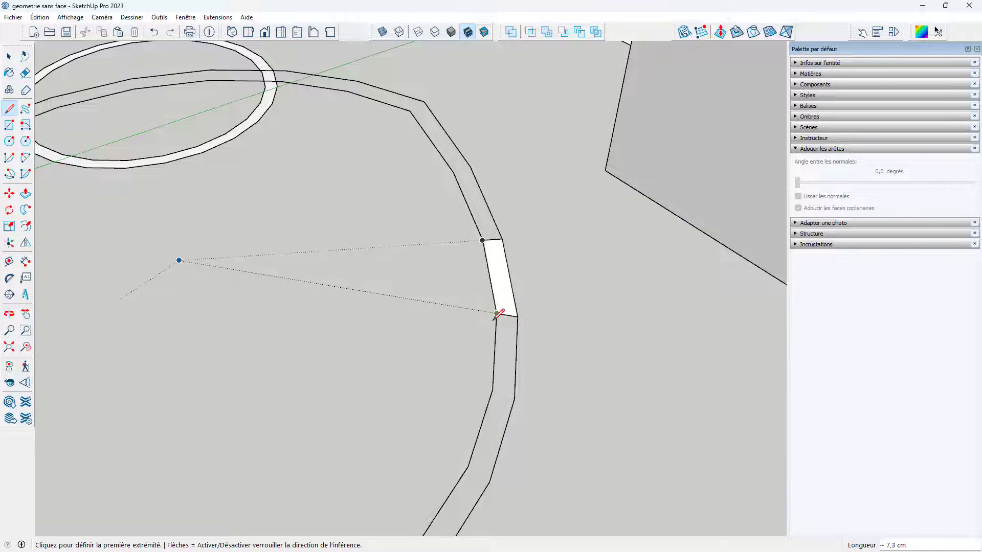
Undo the connecting lines and the face segment drawn on the curved ring.
{"action": "key", "text": "space"}
{"action": "scroll", "coordinate": [528, 322], "scroll_direction": "down", "scroll_amount": 4}
{"action": "middle_click_drag", "start_coordinate": [506, 297], "coordinate": [543, 256]}
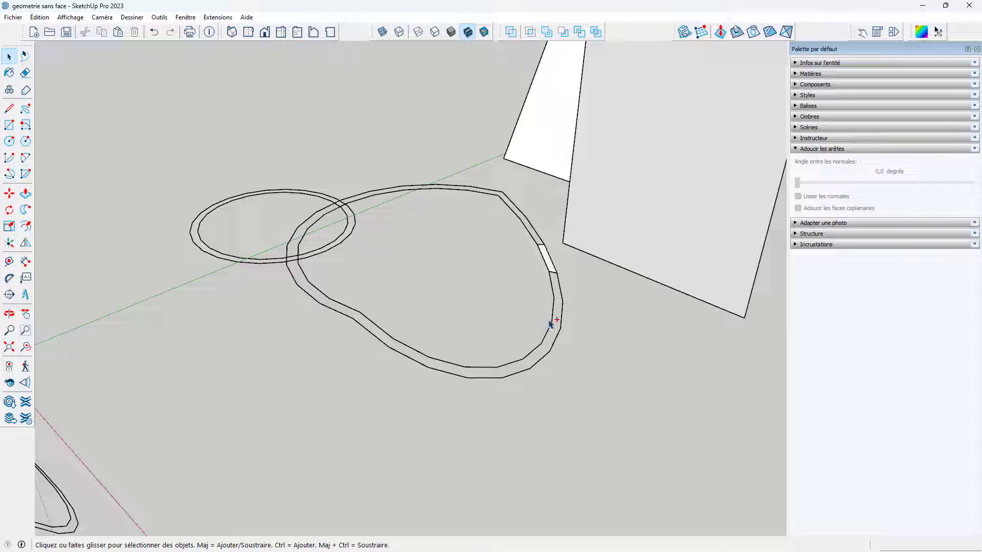
{"action": "key", "text": "ctrl+z"}
Undock the Sandbox (Bac à sable) tools and float them over the model area above the rings.
{"action": "scroll", "coordinate": [588, 353], "scroll_direction": "down", "scroll_amount": 3}
{"action": "middle_click_drag", "start_coordinate": [559, 347], "coordinate": [302, 399]}
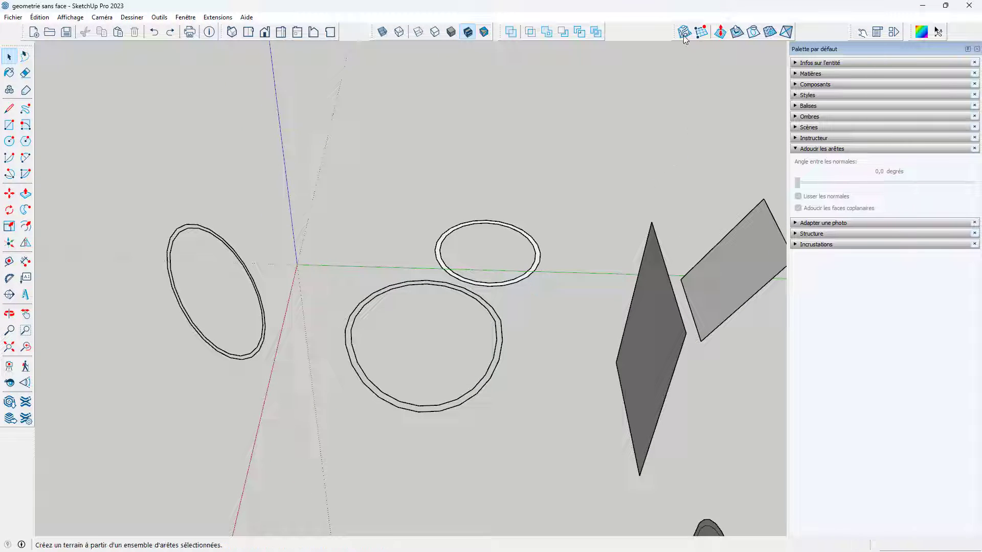
{"action": "left_click_drag", "start_coordinate": [676, 31], "coordinate": [433, 136]}
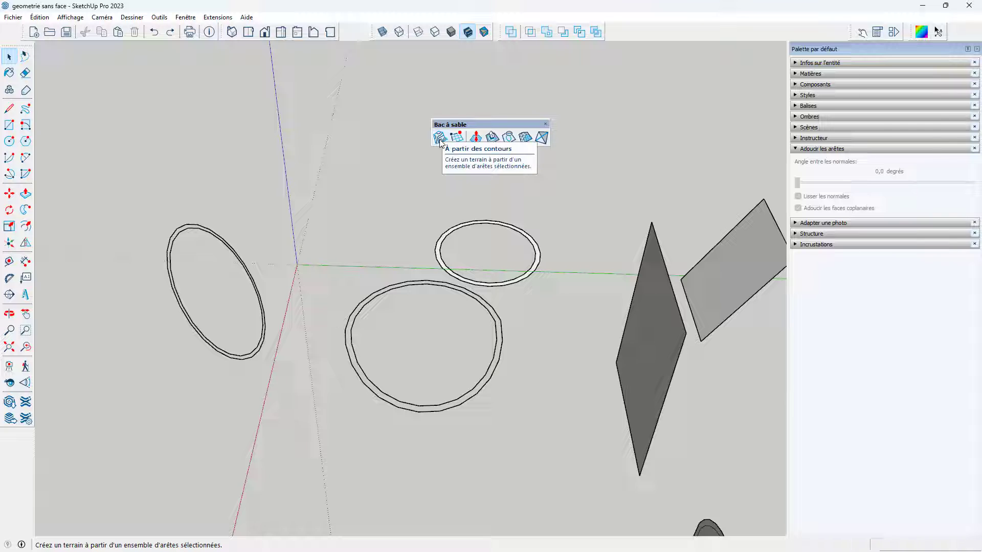
{"action": "middle_click_drag", "start_coordinate": [450, 241], "coordinate": [428, 317]}
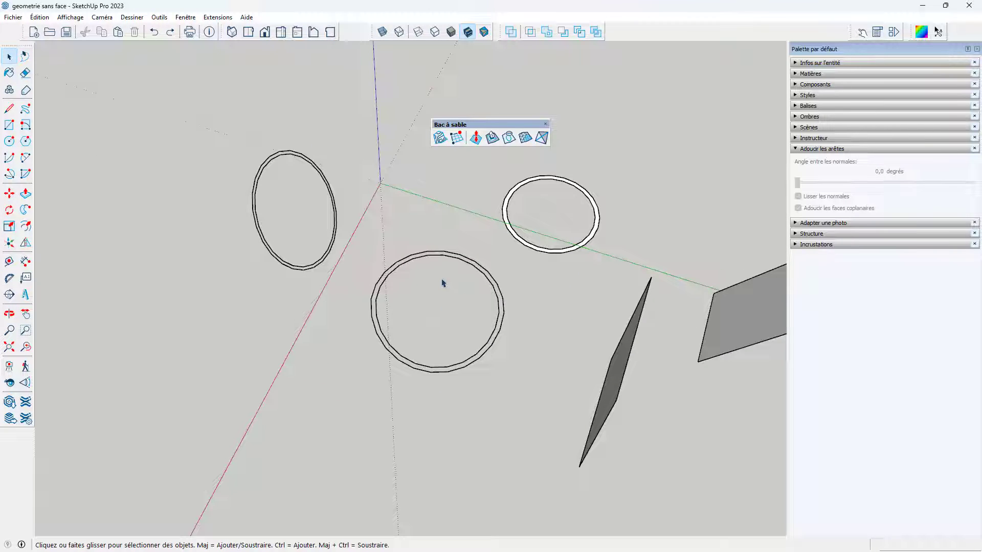
Select all edges of the curved ring and generate a surface with the Sandbox From Contours (À partir des contours) command.
{"action": "middle_click_drag", "start_coordinate": [483, 285], "coordinate": [486, 293]}
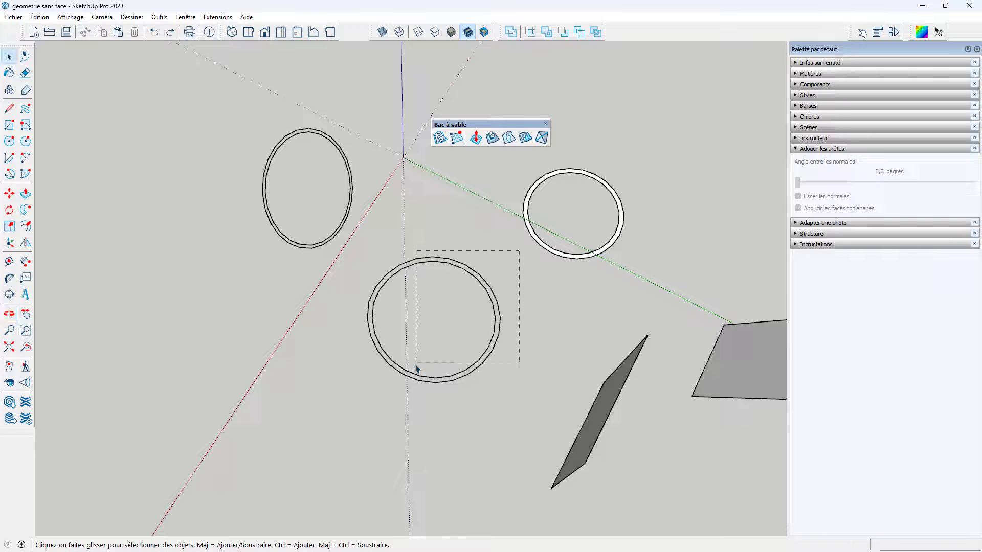
{"action": "left_click_drag", "start_coordinate": [347, 404], "coordinate": [349, 404]}
{"action": "middle_click_drag", "start_coordinate": [419, 389], "coordinate": [427, 384]}
{"action": "middle_click_drag", "start_coordinate": [556, 160], "coordinate": [437, 260]}
{"action": "scroll", "coordinate": [425, 257], "scroll_direction": "up", "scroll_amount": 4}
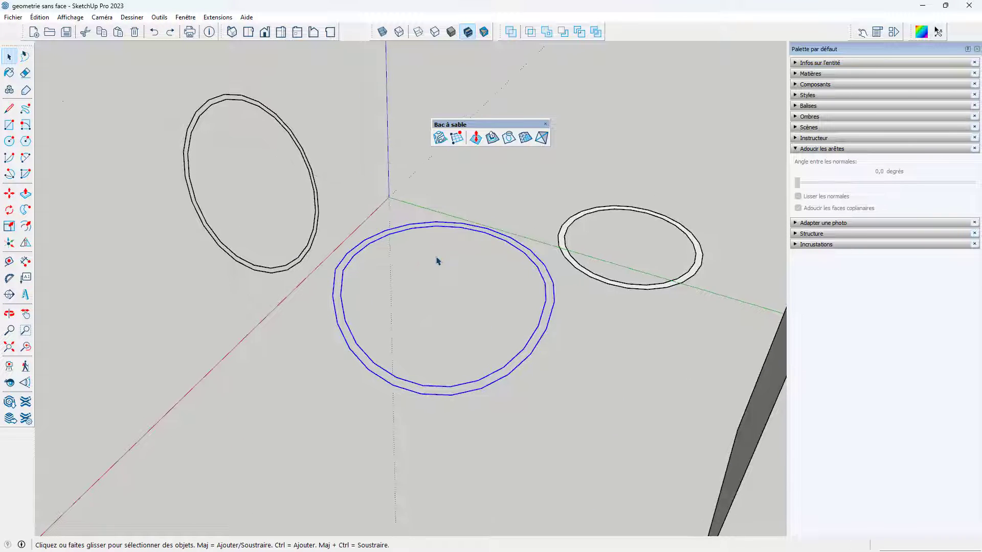
{"action": "left_click", "coordinate": [438, 138]}
{"action": "middle_click_drag", "start_coordinate": [368, 391], "coordinate": [563, 300]}
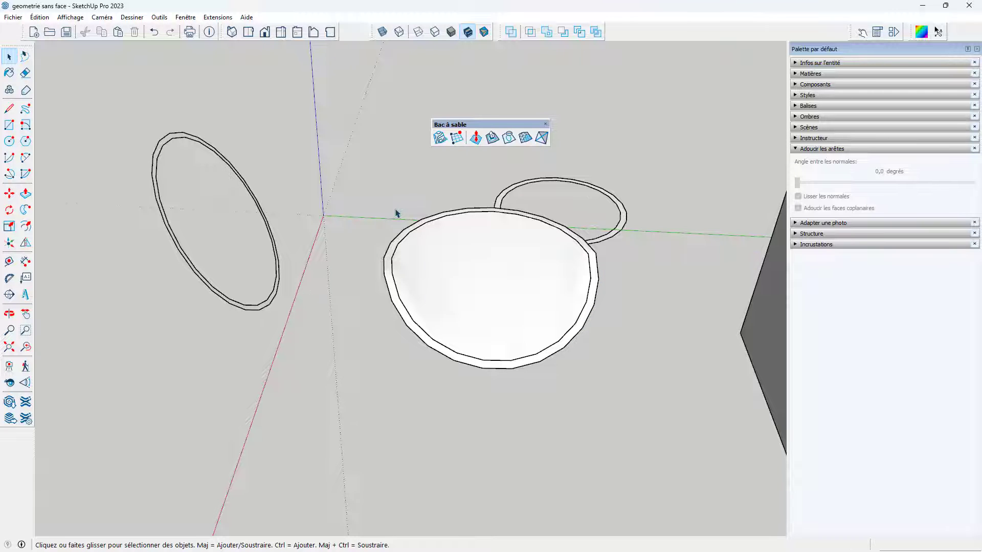
Explode the surface group generated on the curved ring and clear the selection.
{"action": "middle_click_drag", "start_coordinate": [396, 213], "coordinate": [473, 289]}
{"action": "left_click", "coordinate": [471, 305]}
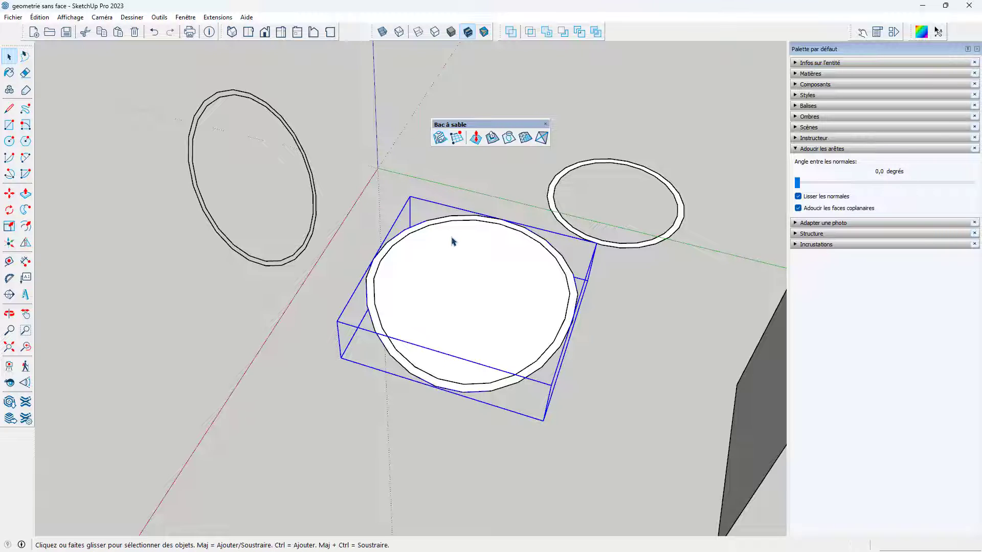
{"action": "right_click", "coordinate": [507, 257]}
{"action": "left_click", "coordinate": [547, 322]}
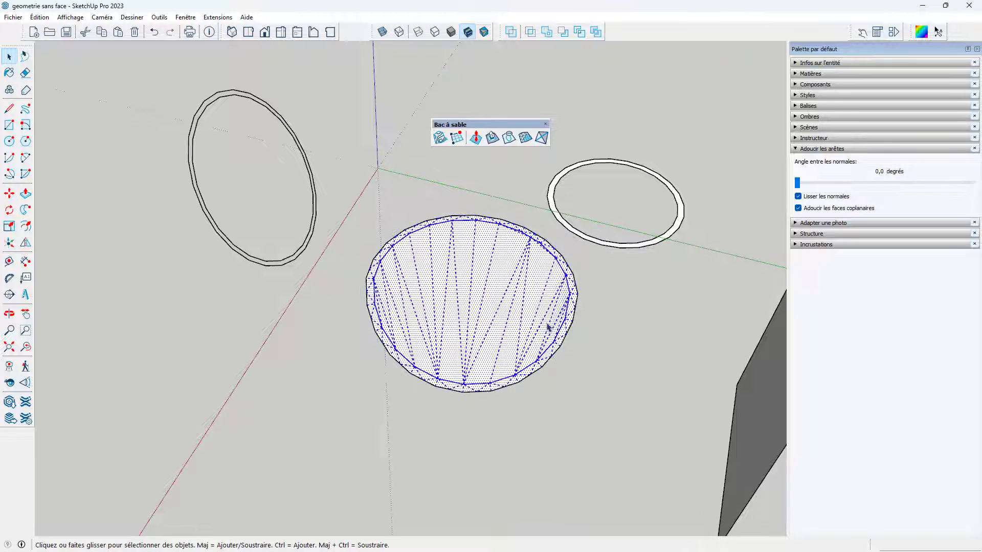
{"action": "left_click", "coordinate": [621, 342]}
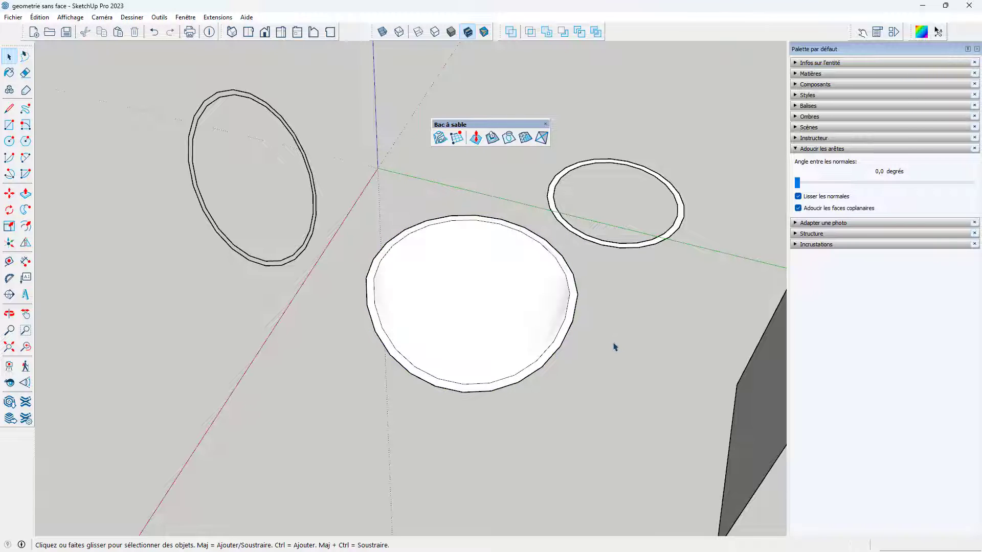
Delete the surface inside the curved ring's inner outline, keeping the band between its two outlines.
{"action": "left_click", "coordinate": [483, 302]}
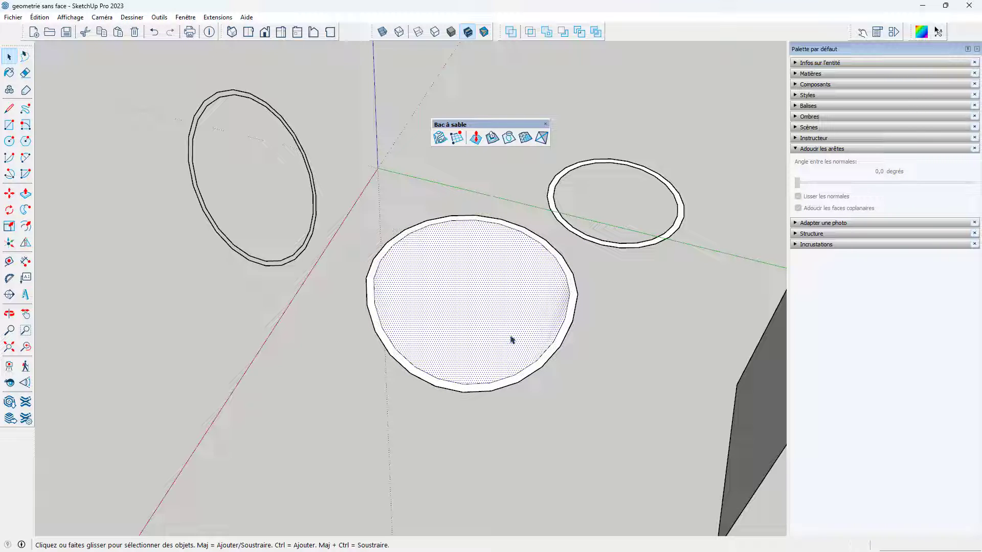
{"action": "key", "text": "Delete"}
{"action": "middle_click_drag", "start_coordinate": [348, 345], "coordinate": [408, 247]}
Delete the face of the upright rectangle, keeping its four edges.
{"action": "scroll", "coordinate": [429, 249], "scroll_direction": "down", "scroll_amount": 4}
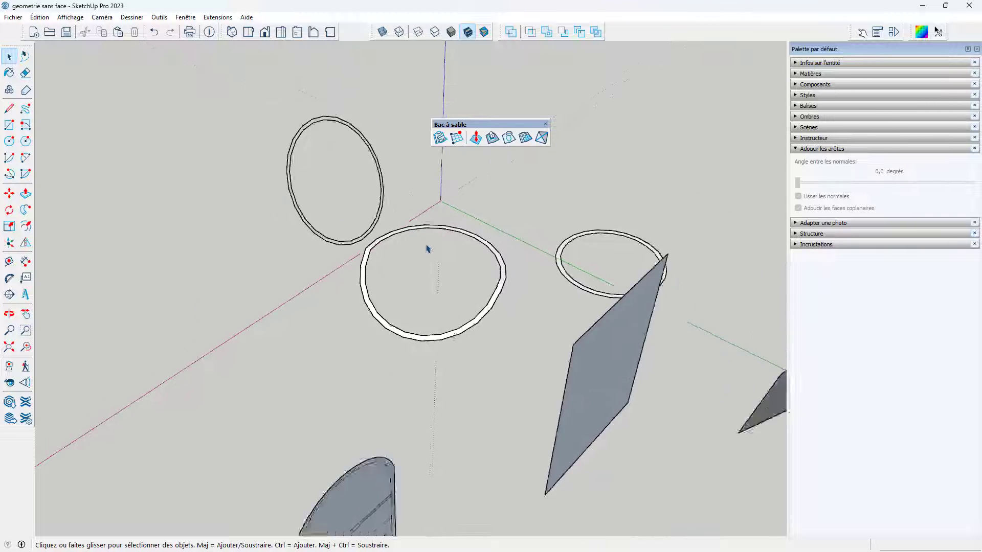
{"action": "middle_click_drag", "start_coordinate": [412, 290], "coordinate": [546, 284]}
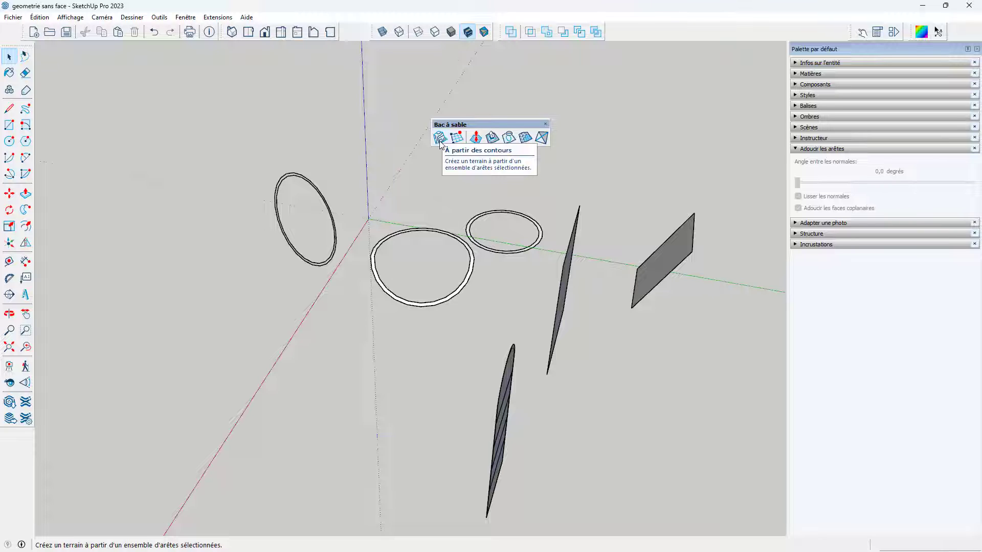
{"action": "middle_click_drag", "start_coordinate": [475, 200], "coordinate": [444, 225]}
{"action": "left_click", "coordinate": [446, 212]}
{"action": "key", "text": "Delete"}
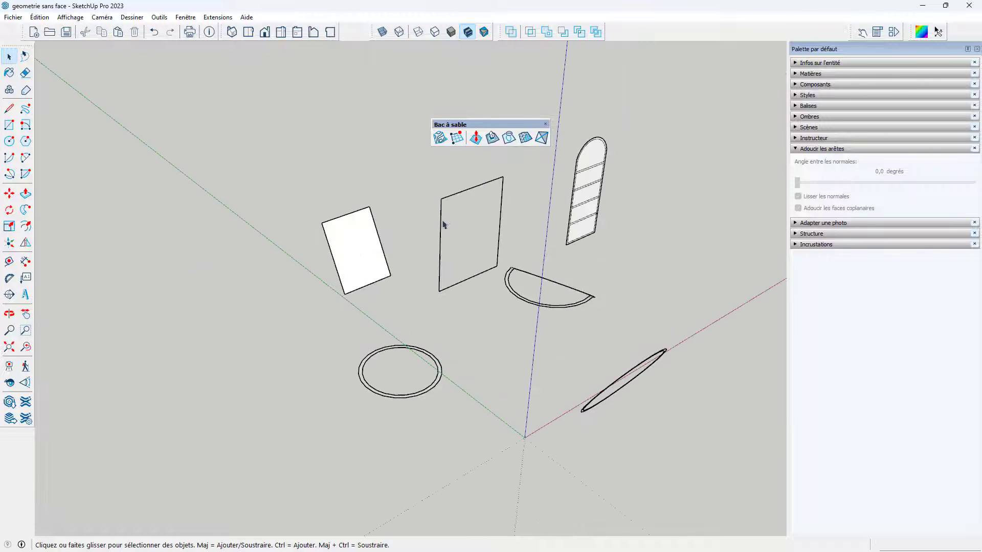
Try to generate a face on the upright rectangle's selected edges with the From Contours command.
{"action": "middle_click_drag", "start_coordinate": [476, 261], "coordinate": [484, 285]}
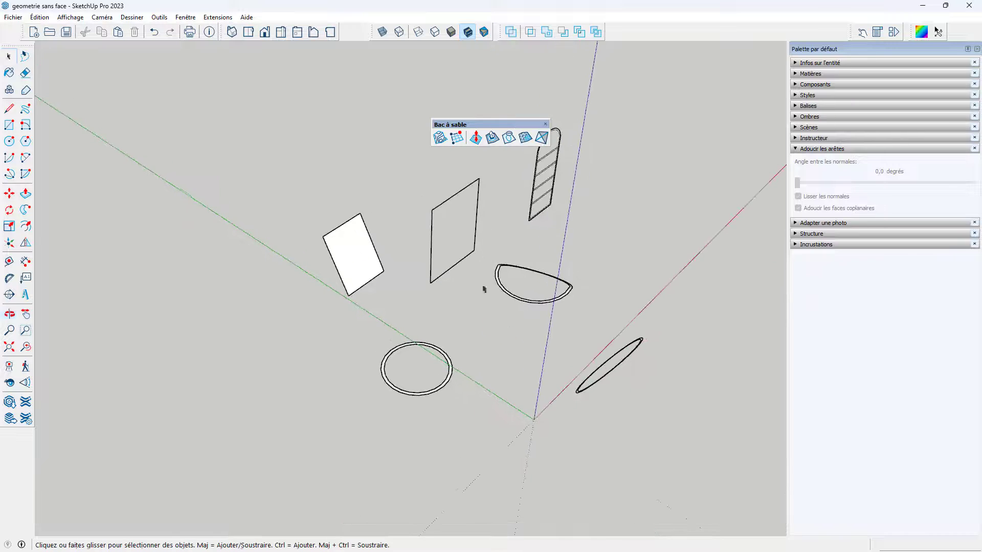
{"action": "left_click_drag", "start_coordinate": [418, 168], "coordinate": [492, 306]}
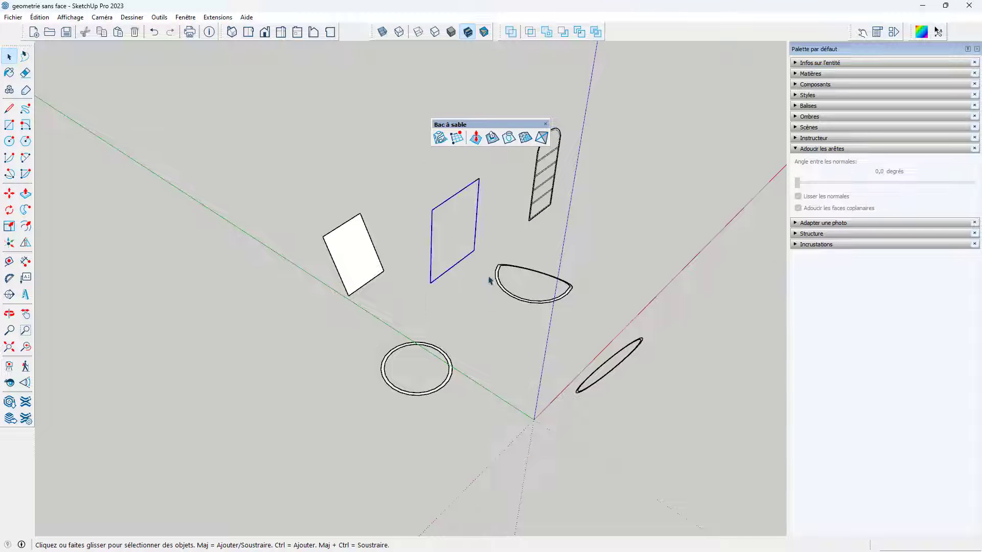
{"action": "left_click", "coordinate": [439, 138]}
{"action": "middle_click_drag", "start_coordinate": [499, 333], "coordinate": [516, 210]}
{"action": "key", "text": "space"}
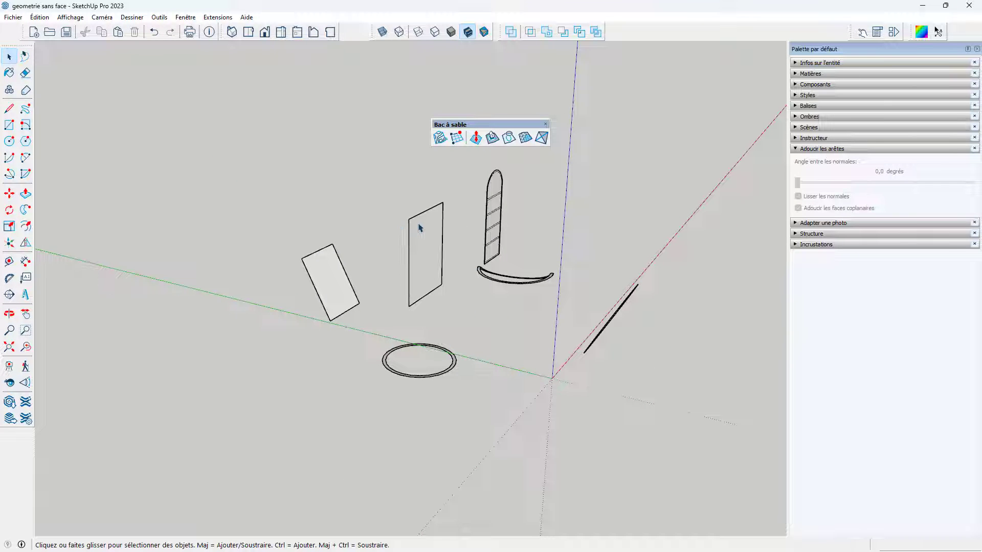
Delete the face of the tilted rectangle, keeping its four edges.
{"action": "scroll", "coordinate": [357, 300], "scroll_direction": "up", "scroll_amount": 4}
{"action": "left_click", "coordinate": [320, 274]}
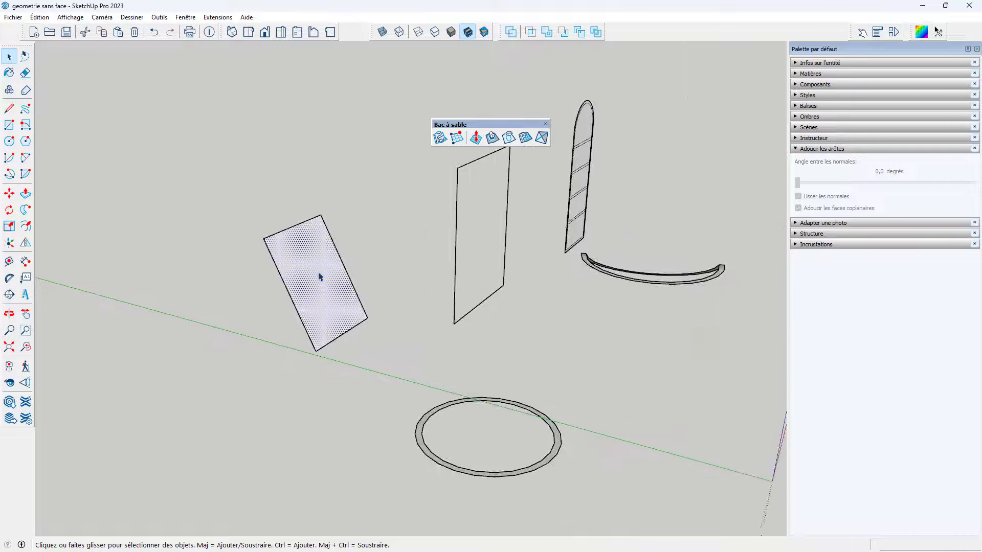
{"action": "key", "text": "Delete"}
Select the tilted rectangle's four edges and generate its face with the From Contours command.
{"action": "middle_click_drag", "start_coordinate": [446, 280], "coordinate": [353, 203]}
{"action": "left_click_drag", "start_coordinate": [328, 136], "coordinate": [595, 449]}
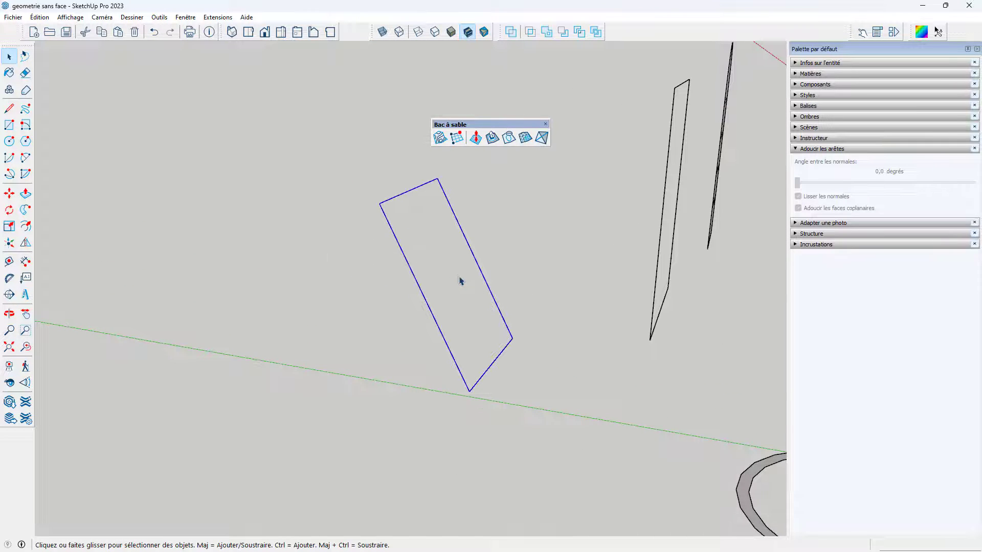
{"action": "left_click", "coordinate": [440, 138]}
{"action": "middle_click_drag", "start_coordinate": [535, 342], "coordinate": [379, 351]}
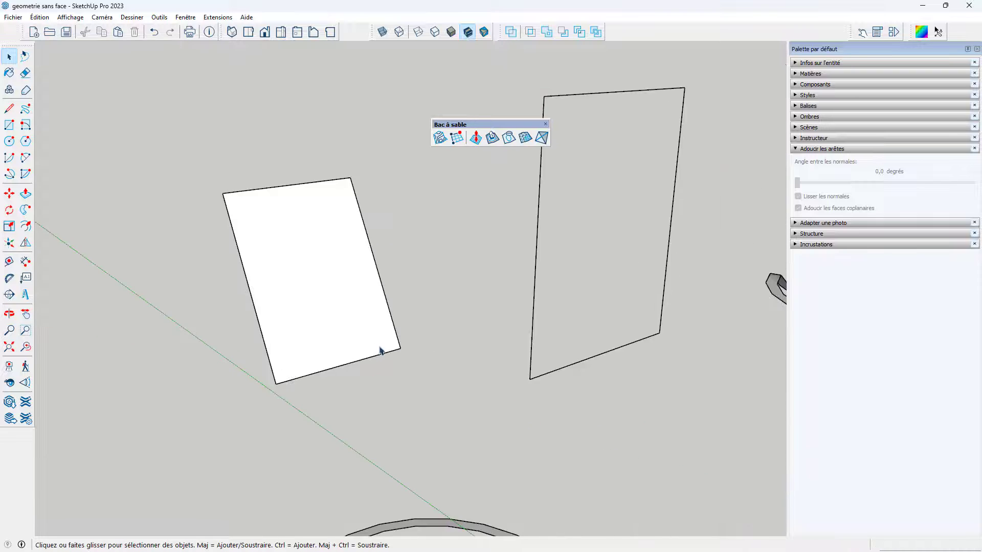
{"action": "scroll", "coordinate": [460, 343], "scroll_direction": "down", "scroll_amount": 3}
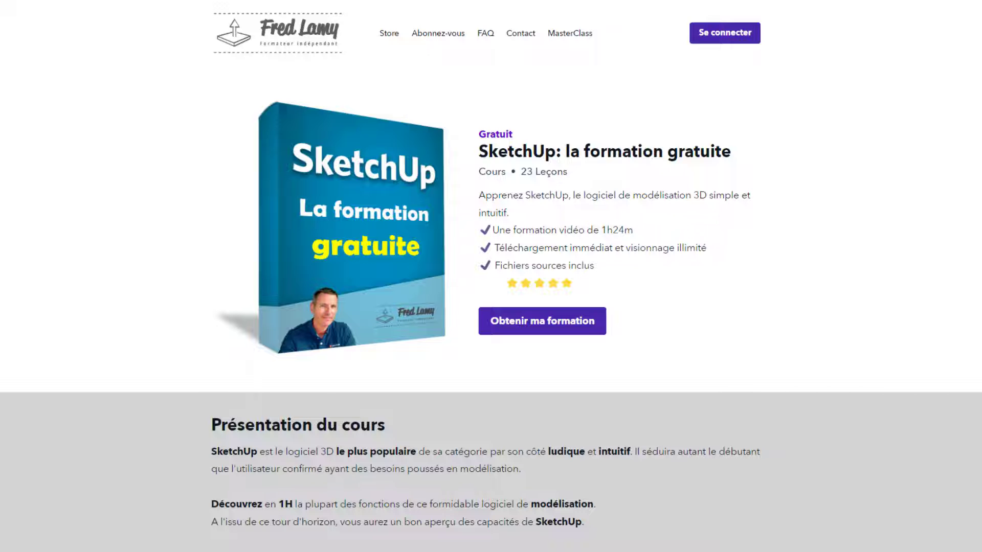